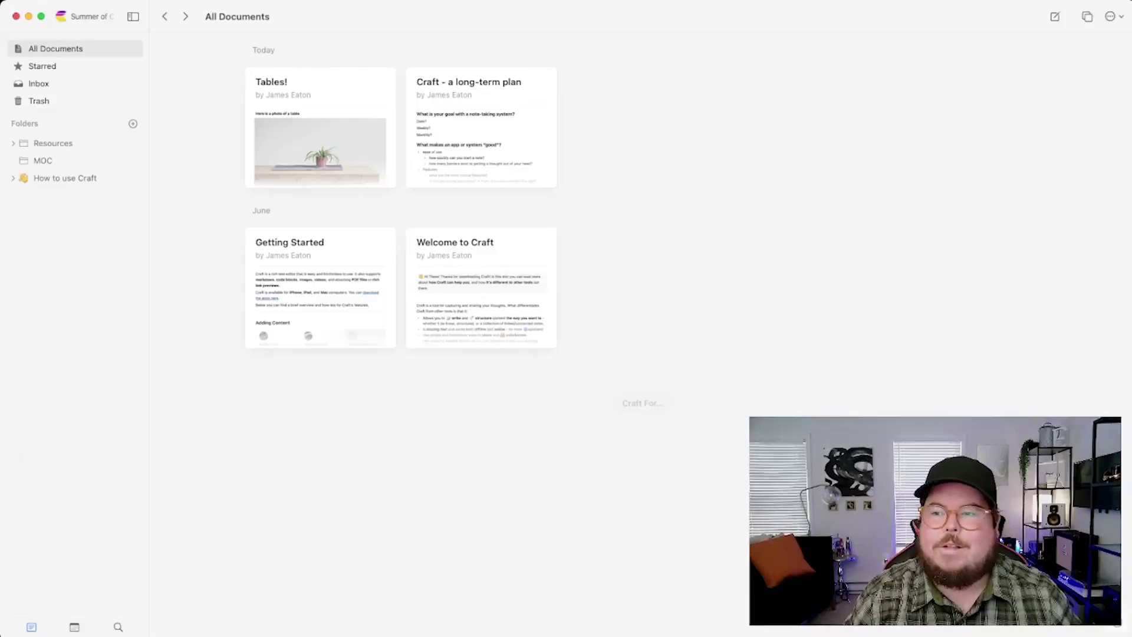
Open the "Craft - a long-term plan" document and make its "ease of use" bullet bold.
click(481, 128)
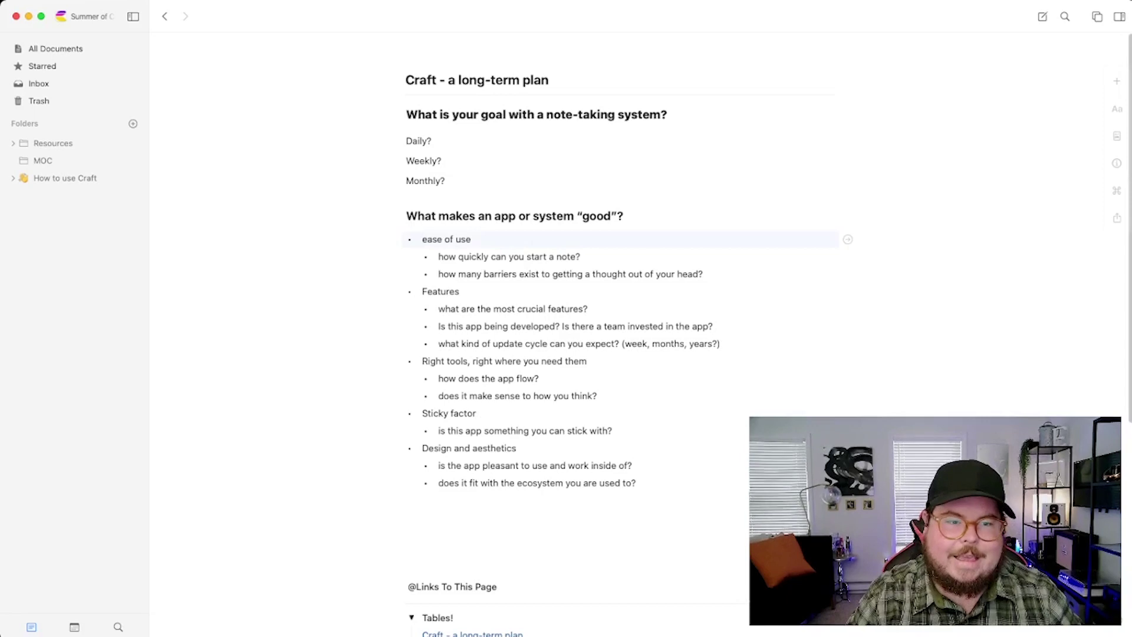
key(super+k)
text(bol)
key(Return)
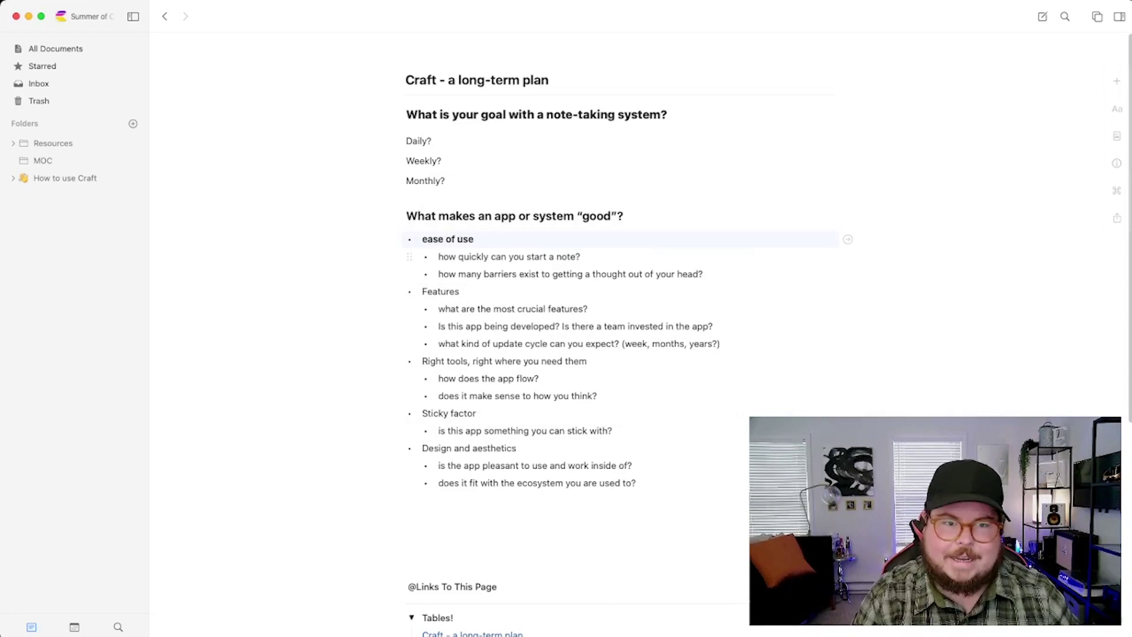
Create a document titled "note" in a new tab and add the text line "type".
key(super+t)
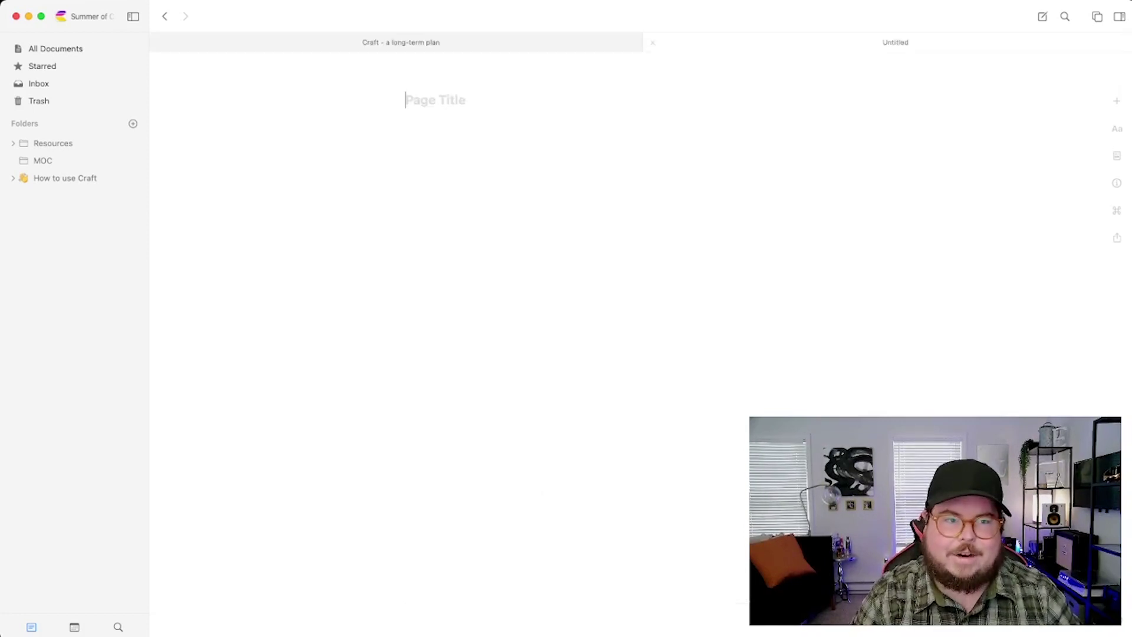
text(note)
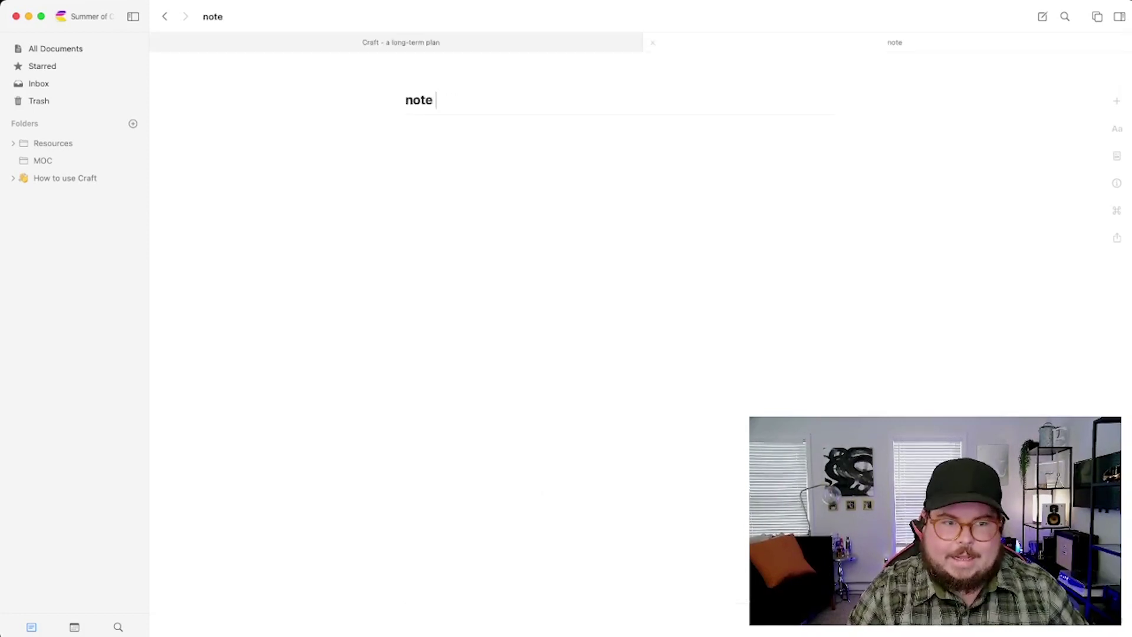
key(Return)
text(type)
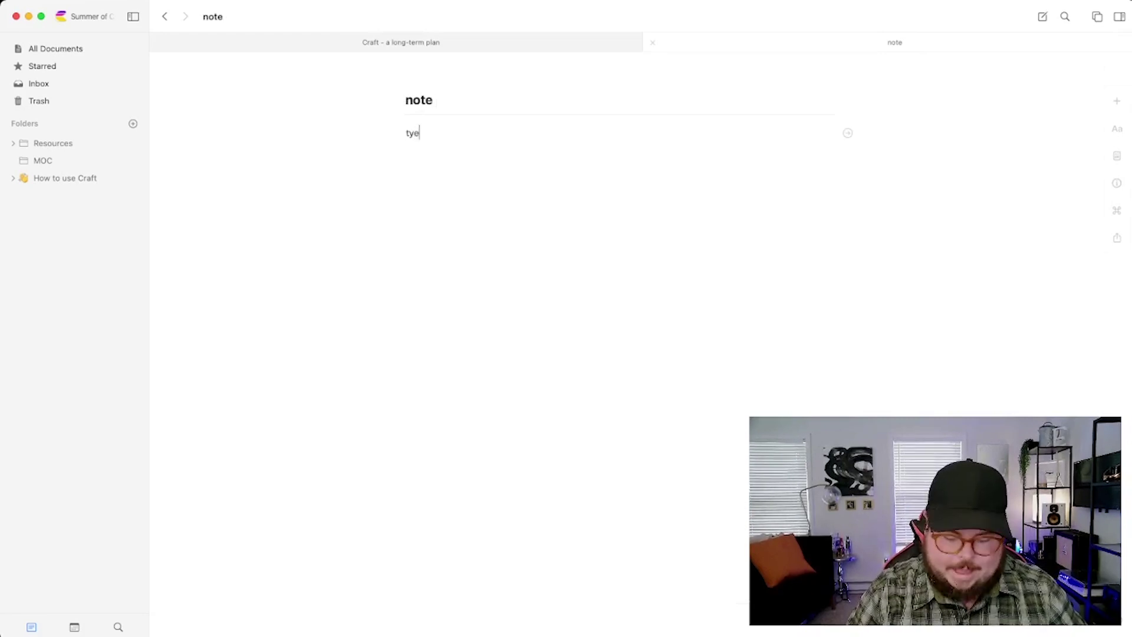
key(Return)
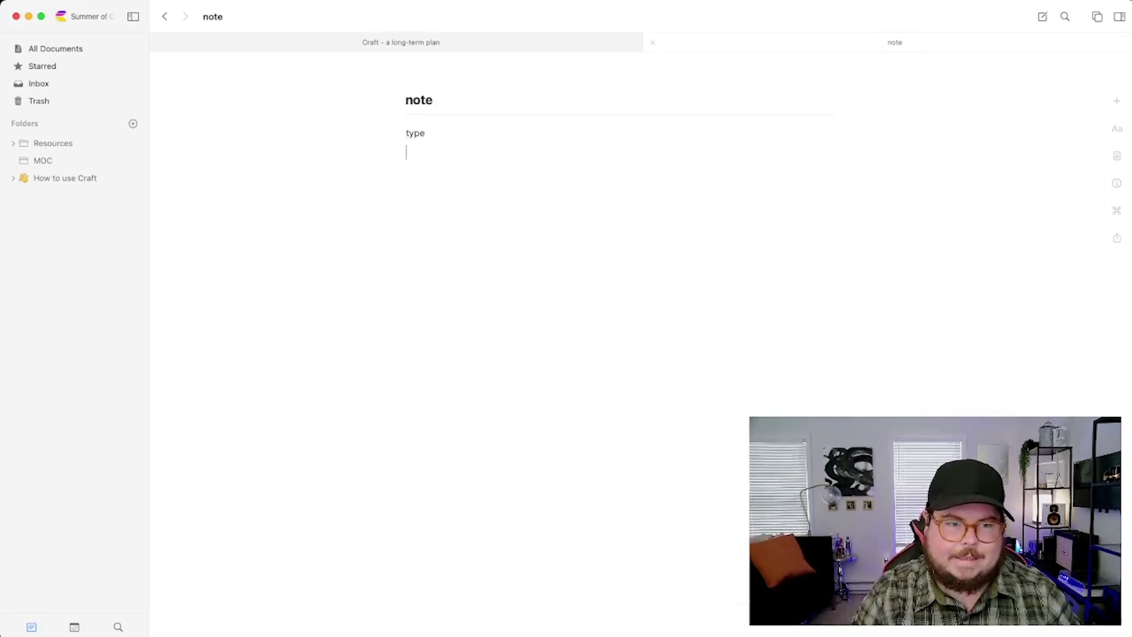
Add a bulleted item "hello" to the note, followed by an empty to-do item.
text(/list)
key(Return)
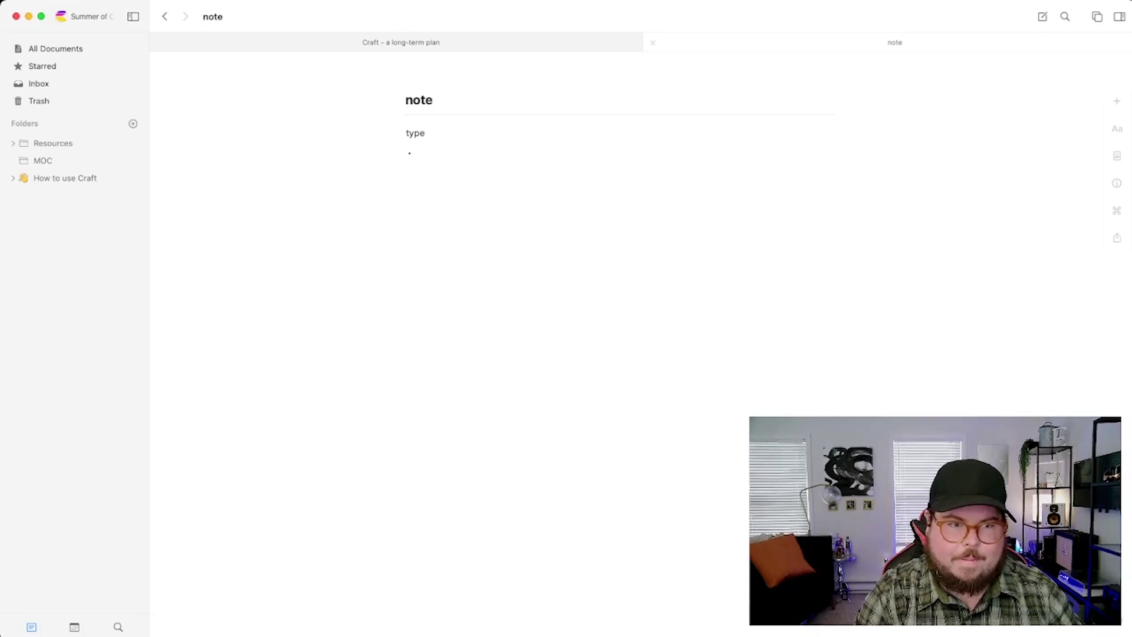
text(hello)
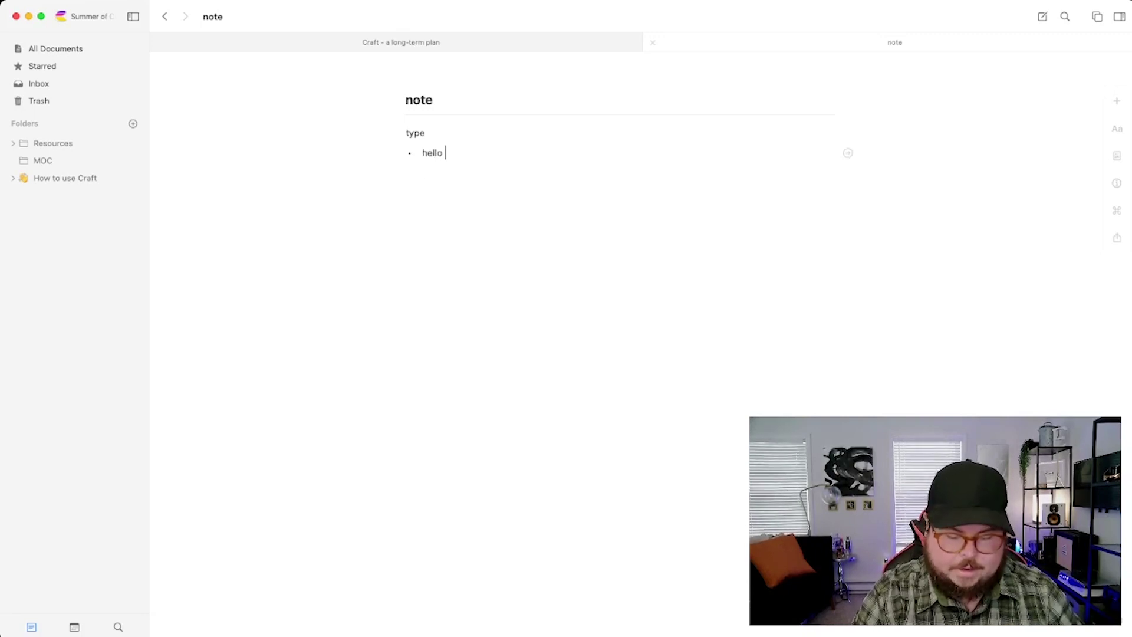
key(Return)
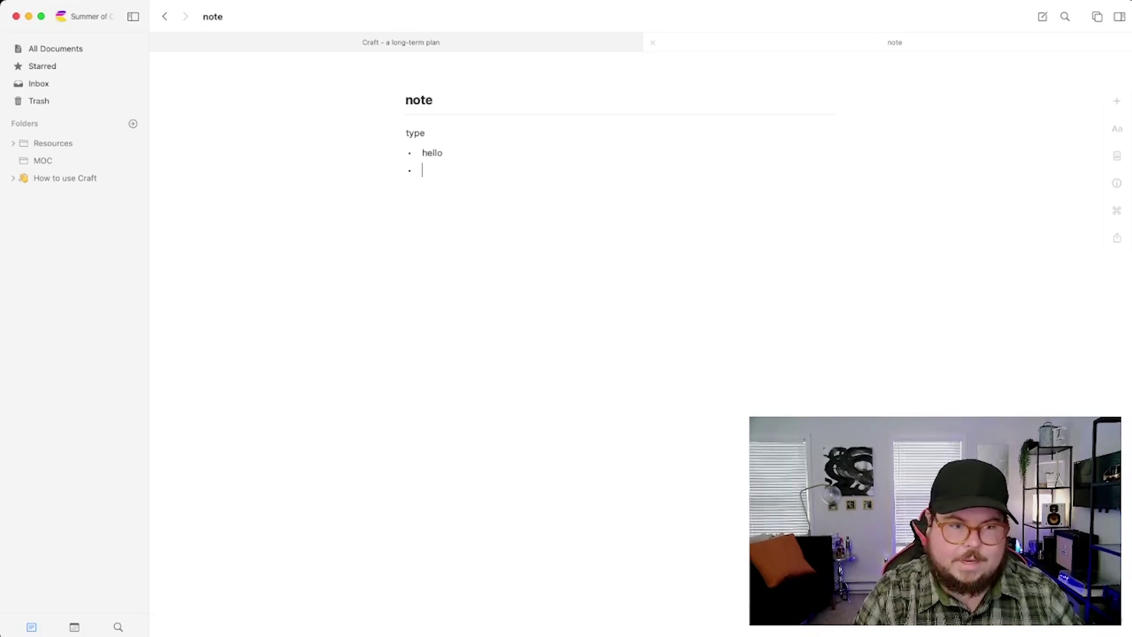
text(/todo)
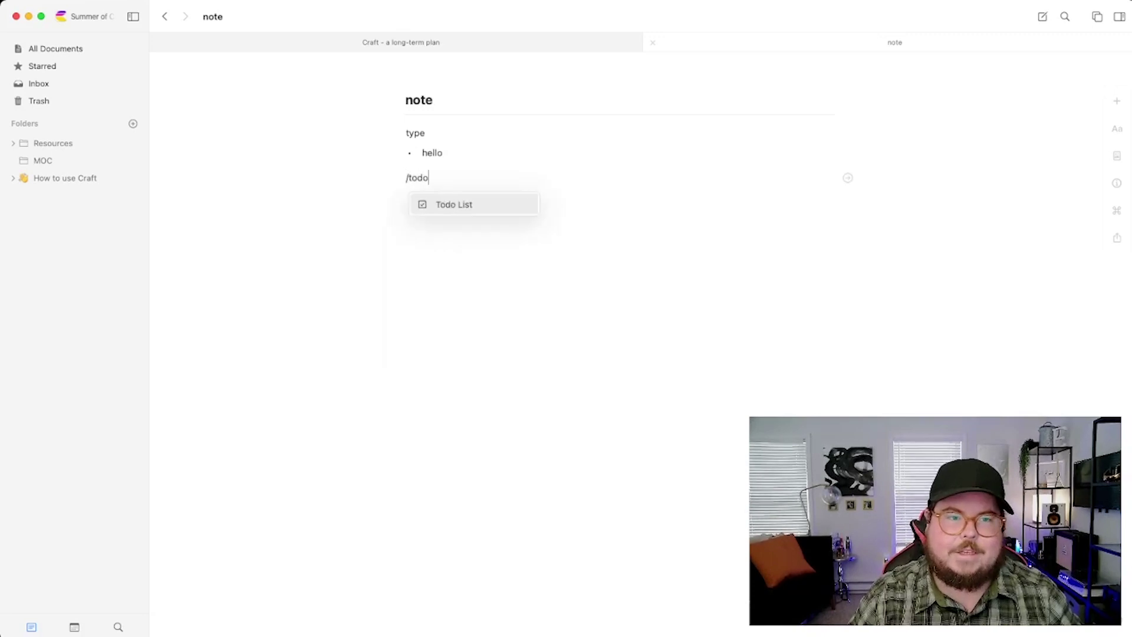
key(Return)
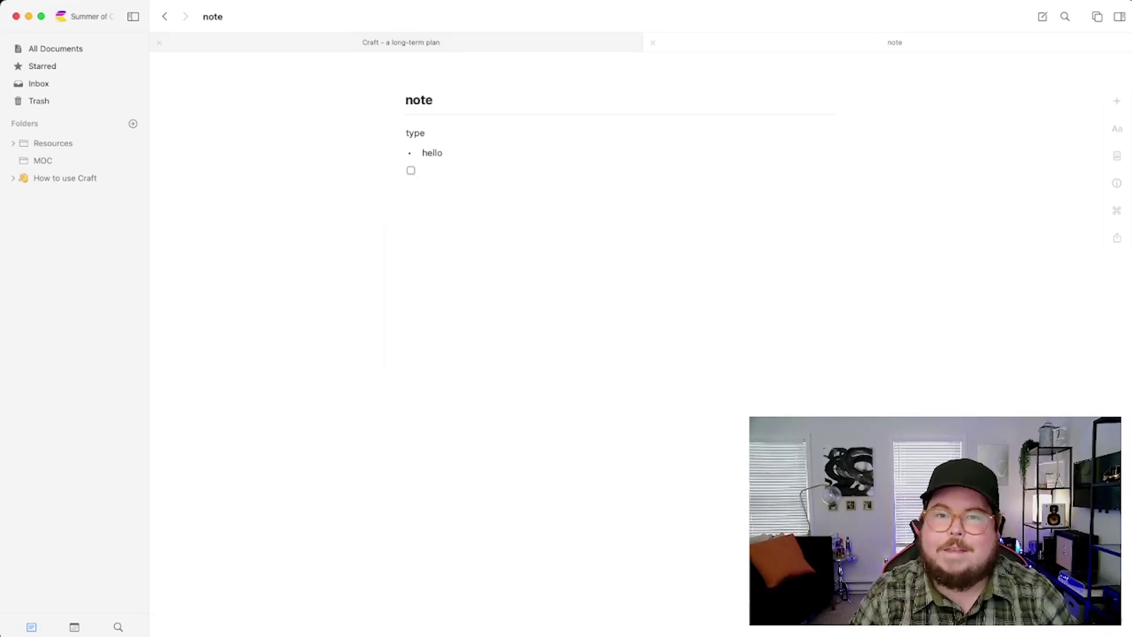
Return to the "Craft - a long-term plan" document and make its "Features" bullet bold.
key(ctrl+shift+Tab)
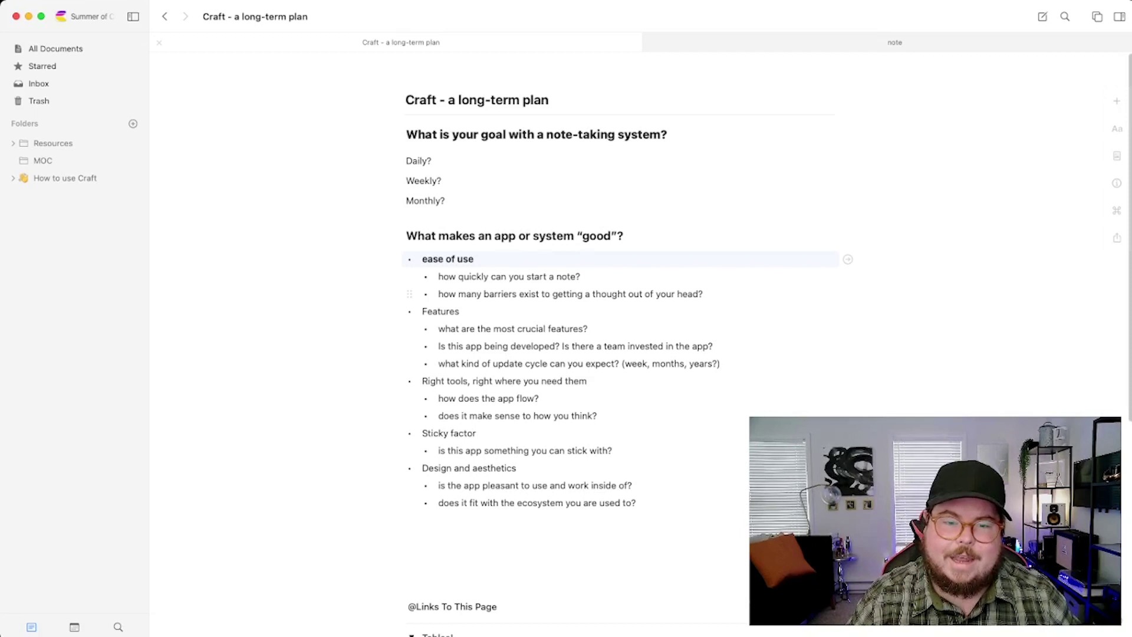
click(705, 294)
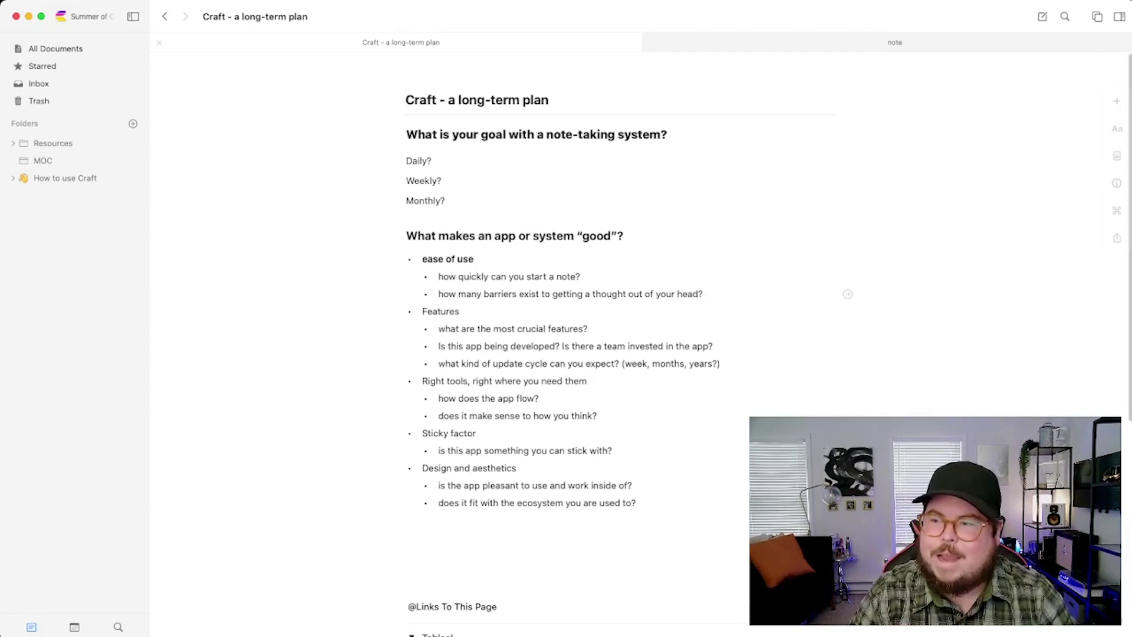
click(448, 311)
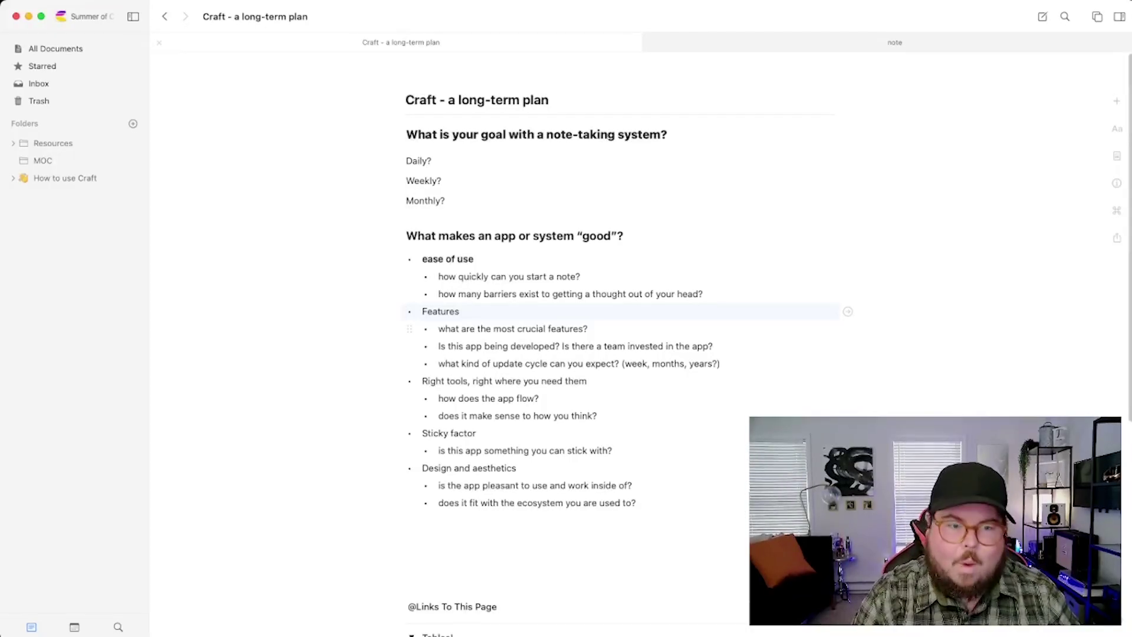
text(/bold)
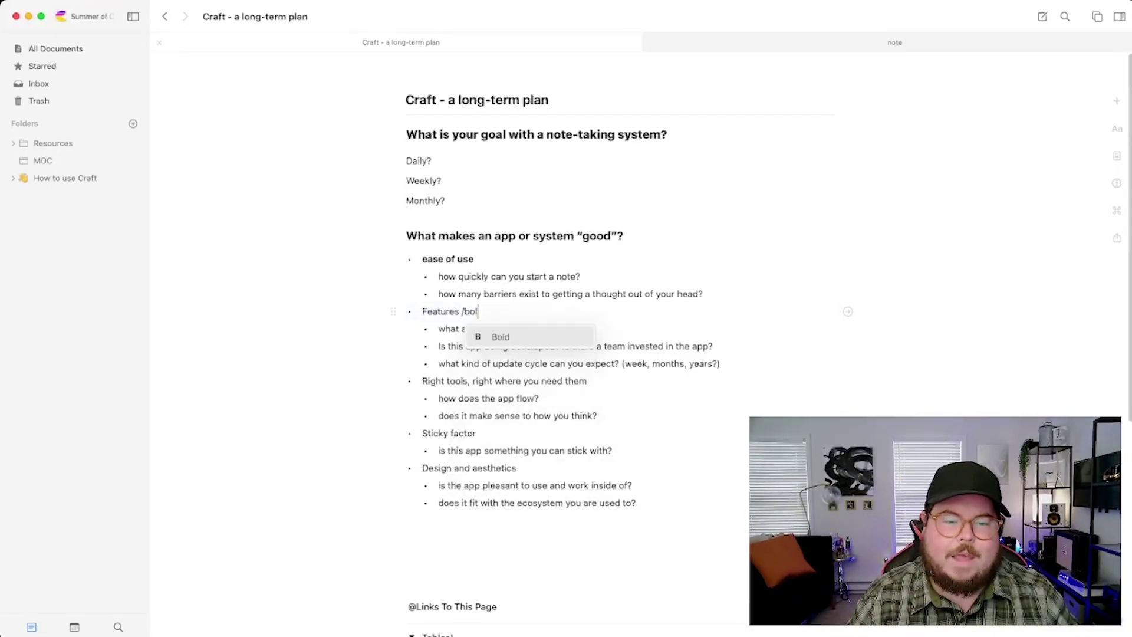
key(Return)
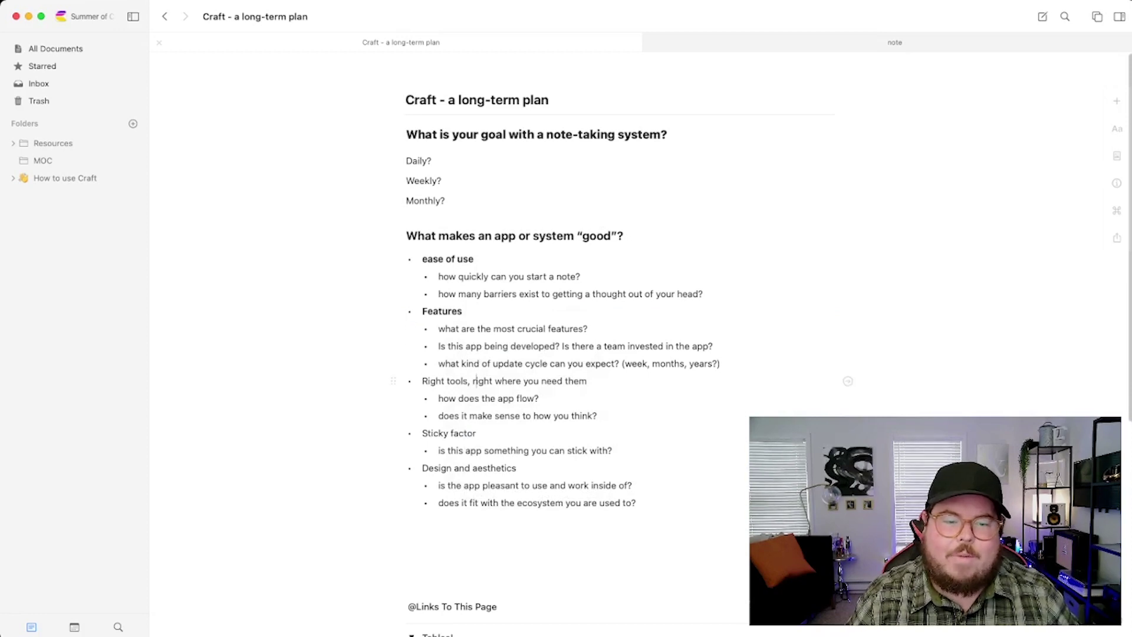
drag(441, 381, 539, 382)
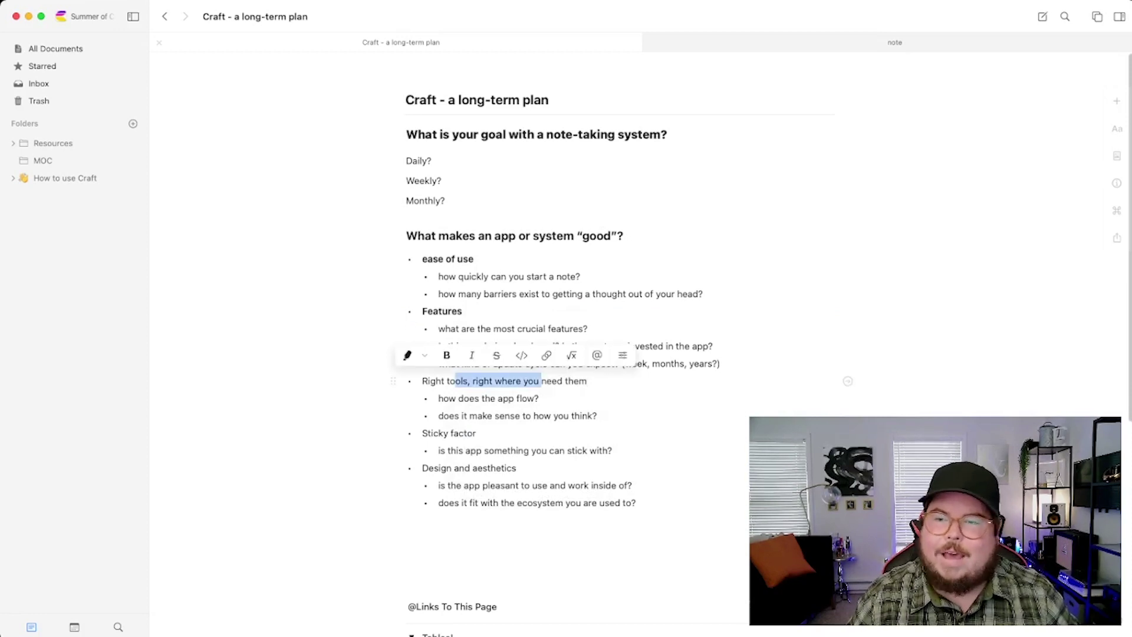
click(565, 382)
click(541, 398)
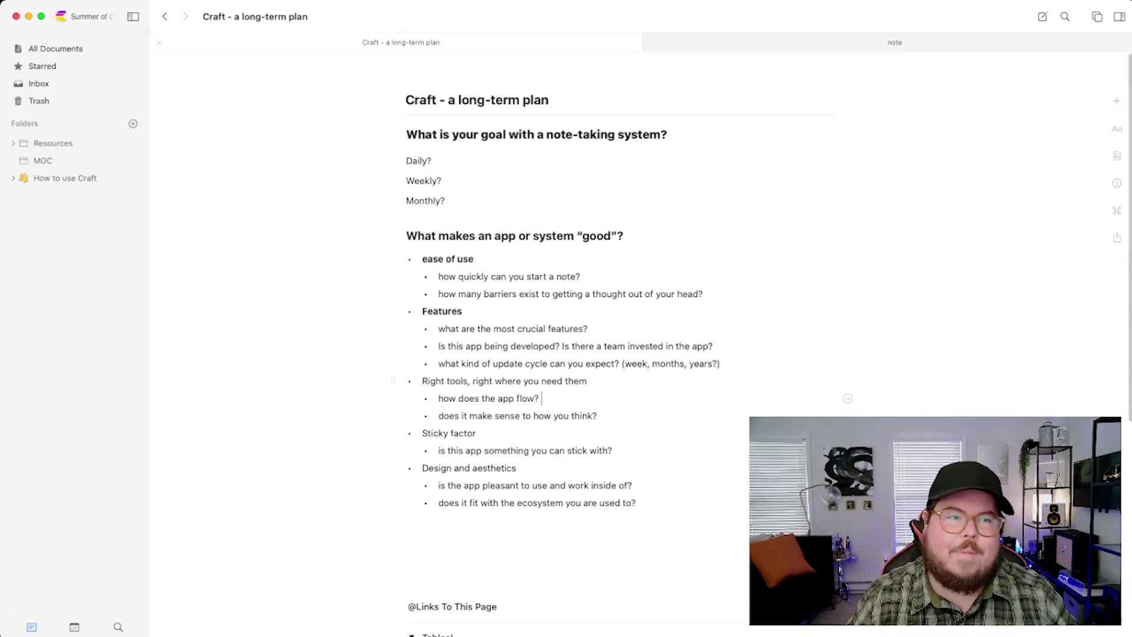
Star "Craft - a long-term plan" in All Documents, and check the starred documents before returning to all documents.
key(ctrl+Tab)
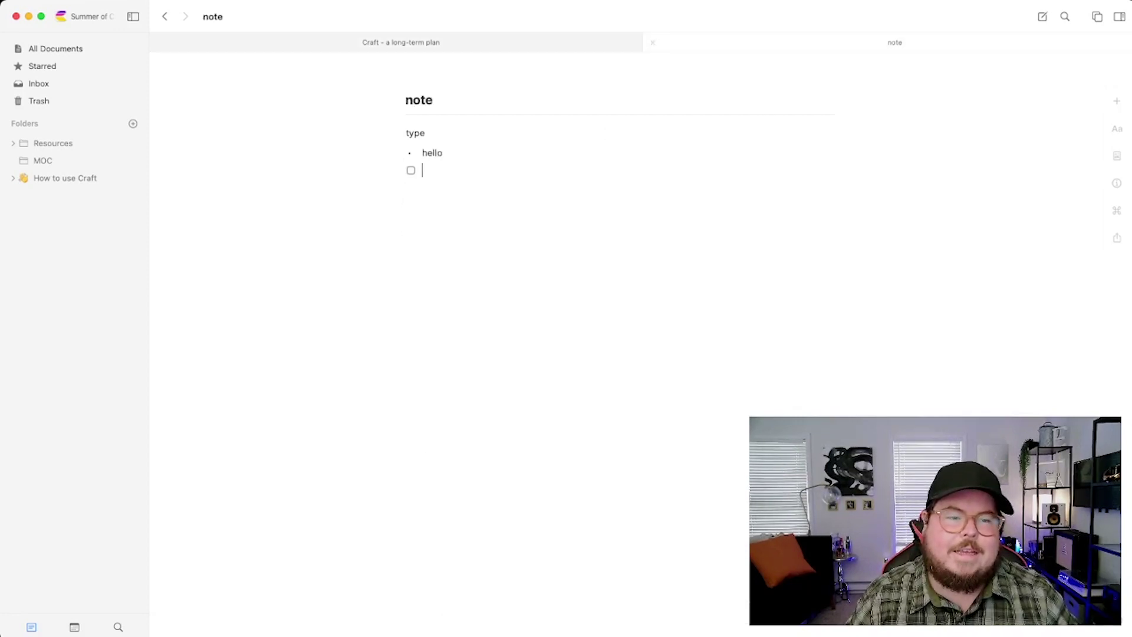
click(55, 49)
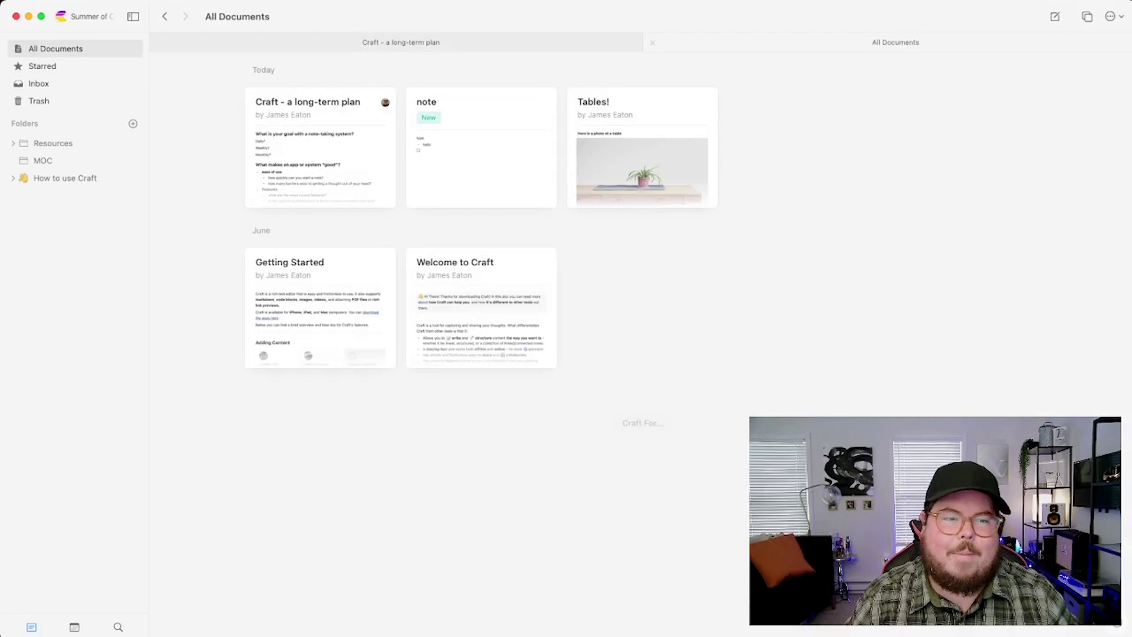
click(320, 147)
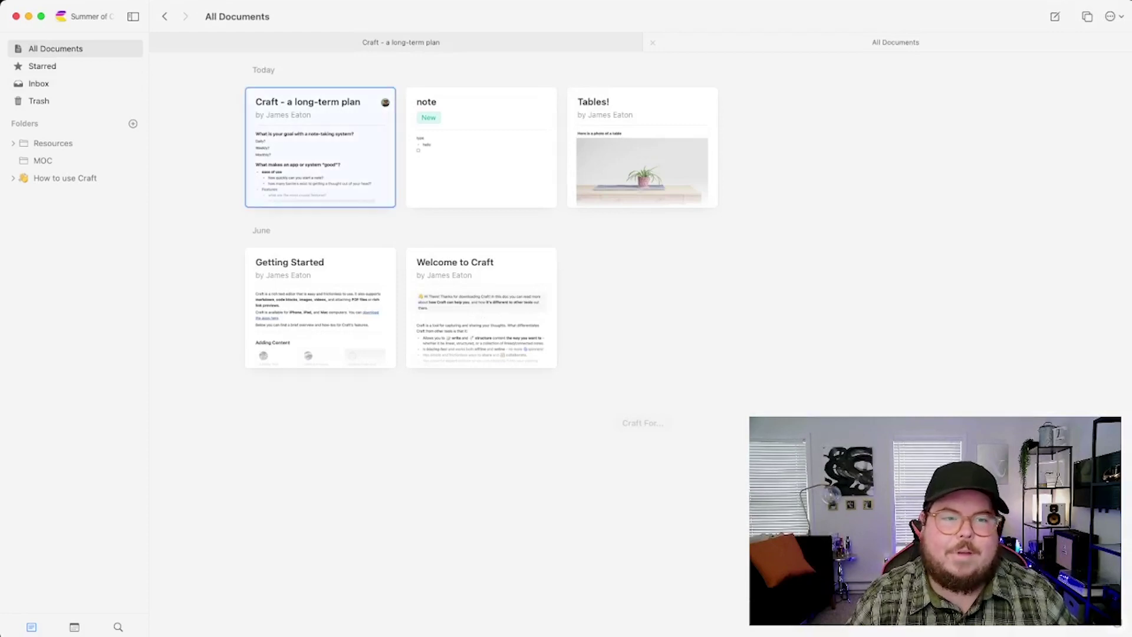
key(super+shift+s)
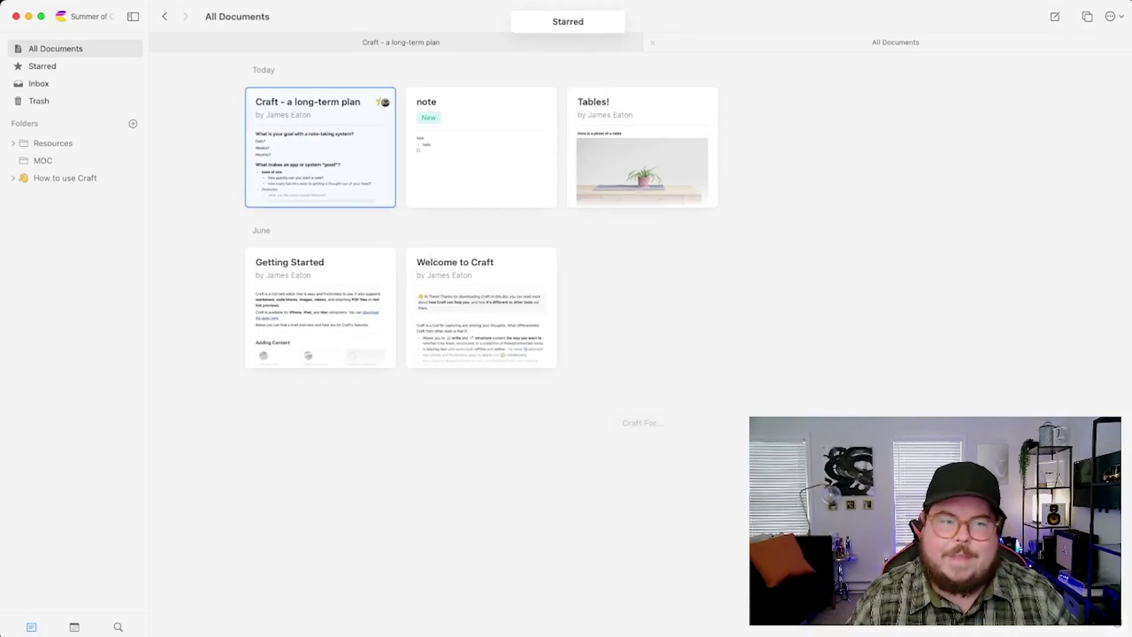
click(43, 66)
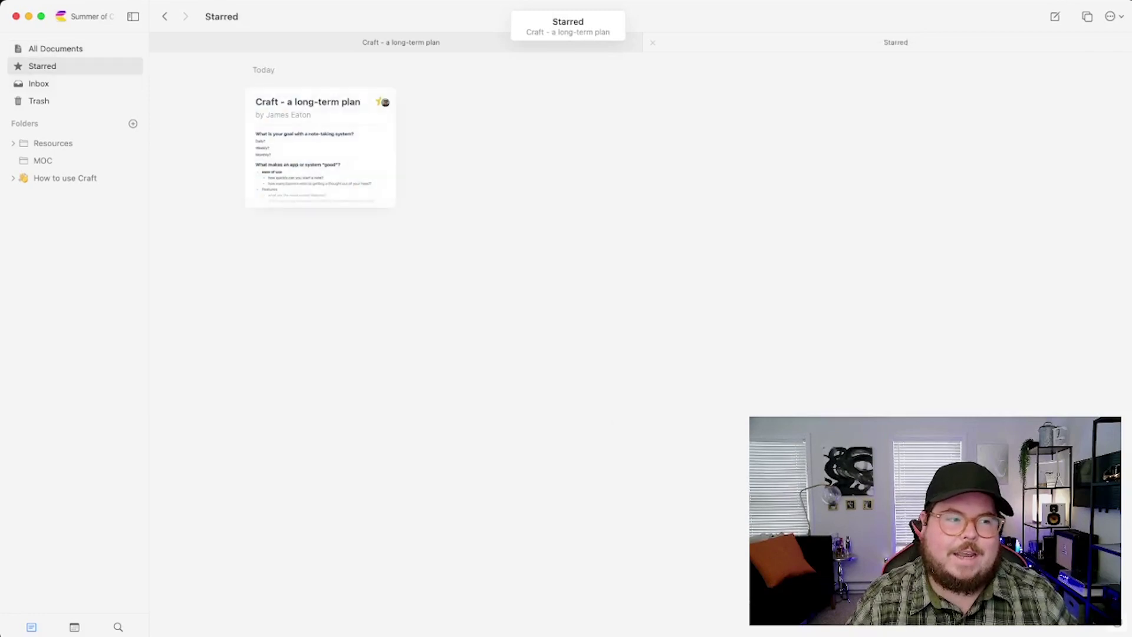
click(56, 48)
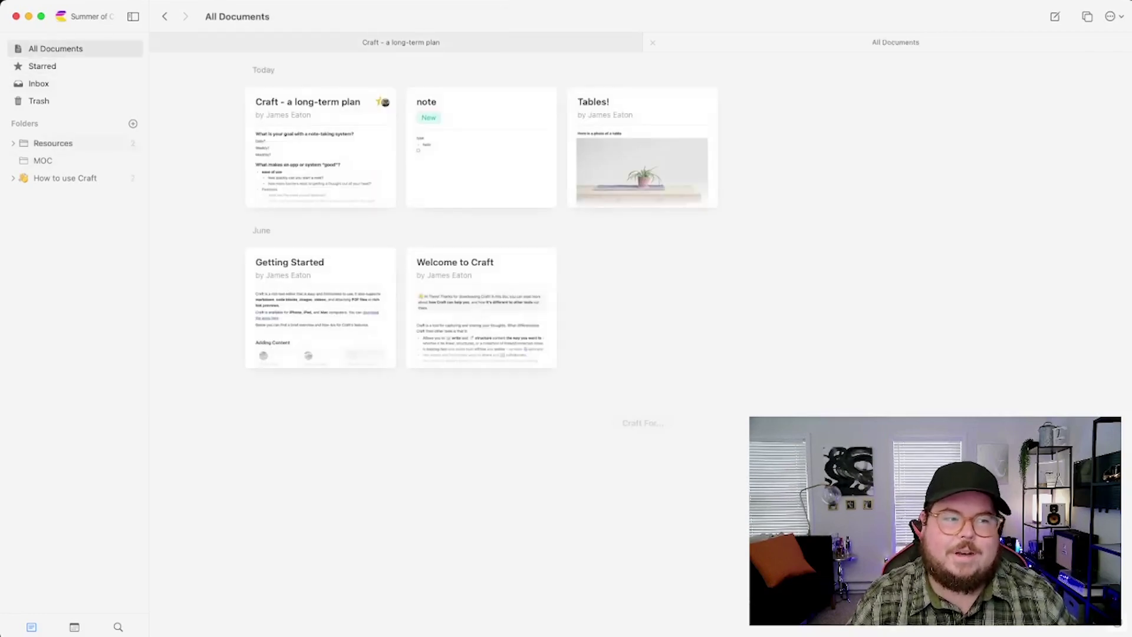
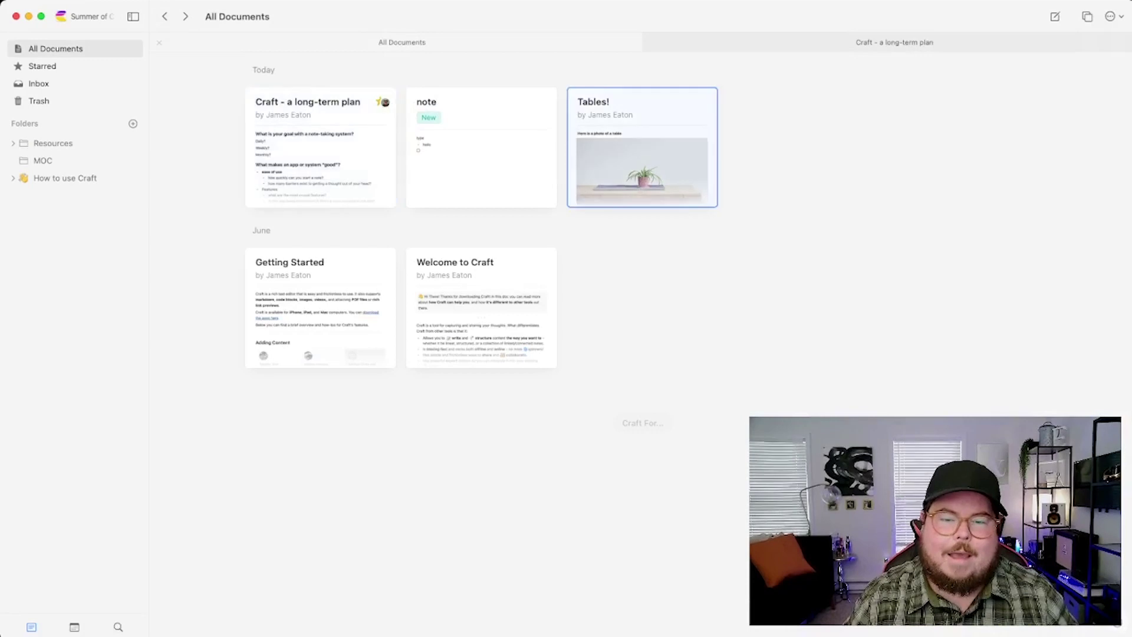
Open the "Tables!" document and begin a slash command on a new line below the heading "This is how you make a a table".
click(646, 147)
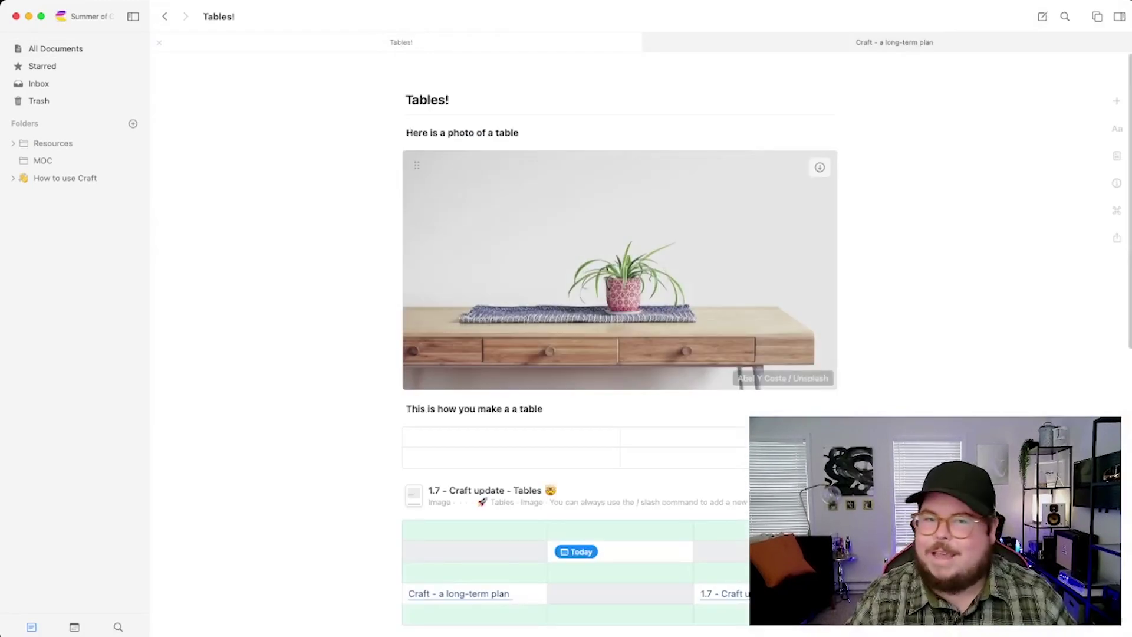
scroll(618, 265, down, 5)
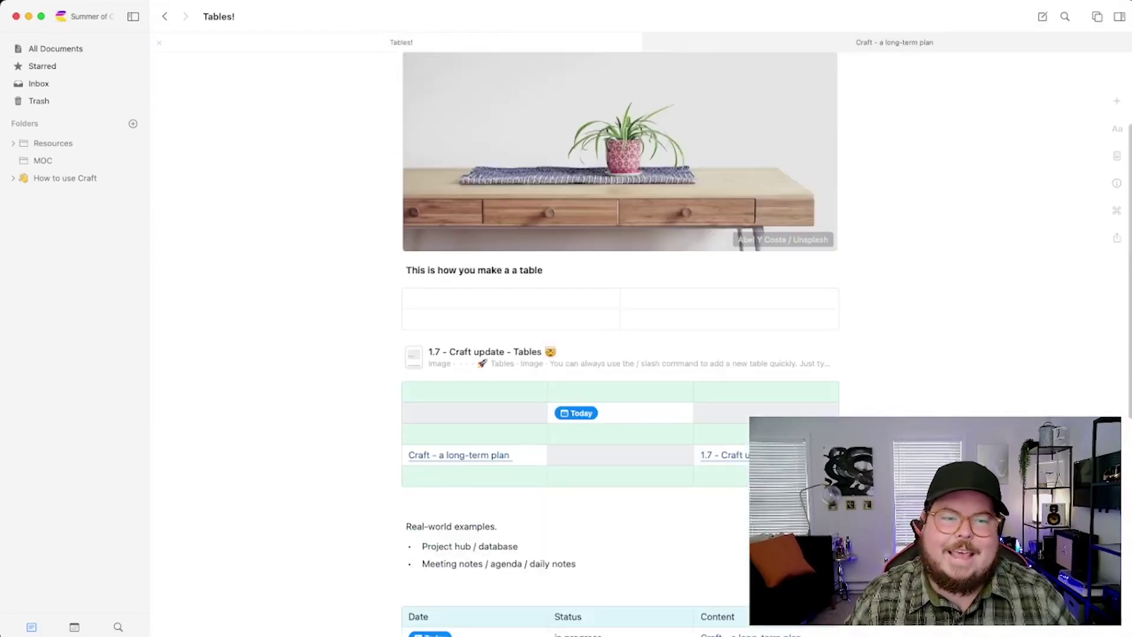
scroll(619, 295, down, 3)
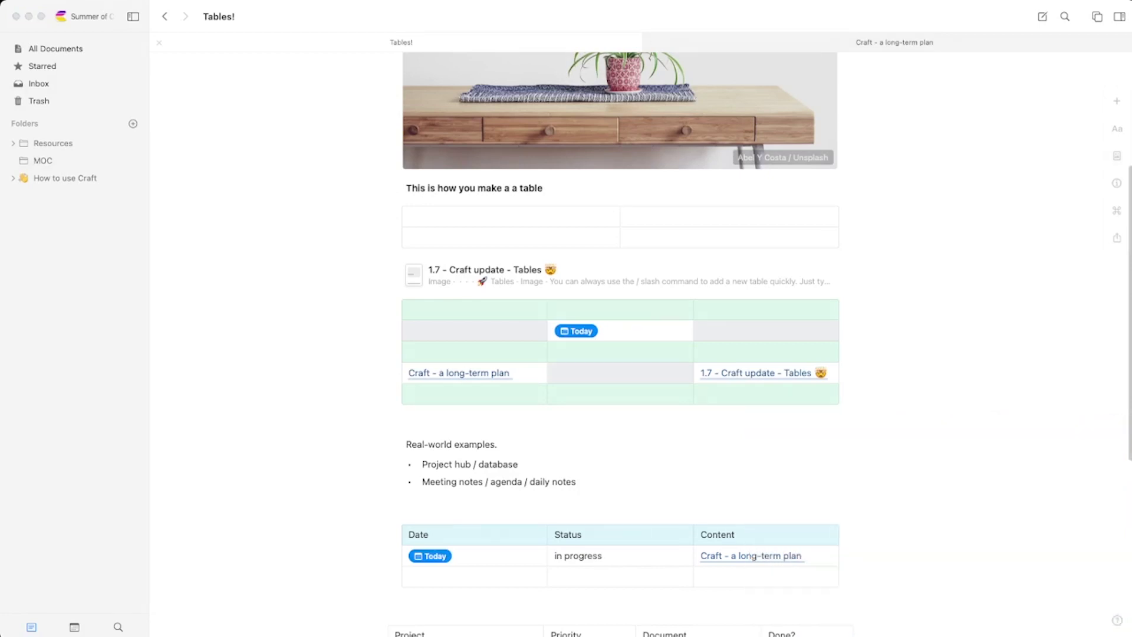
scroll(618, 341, down, 3)
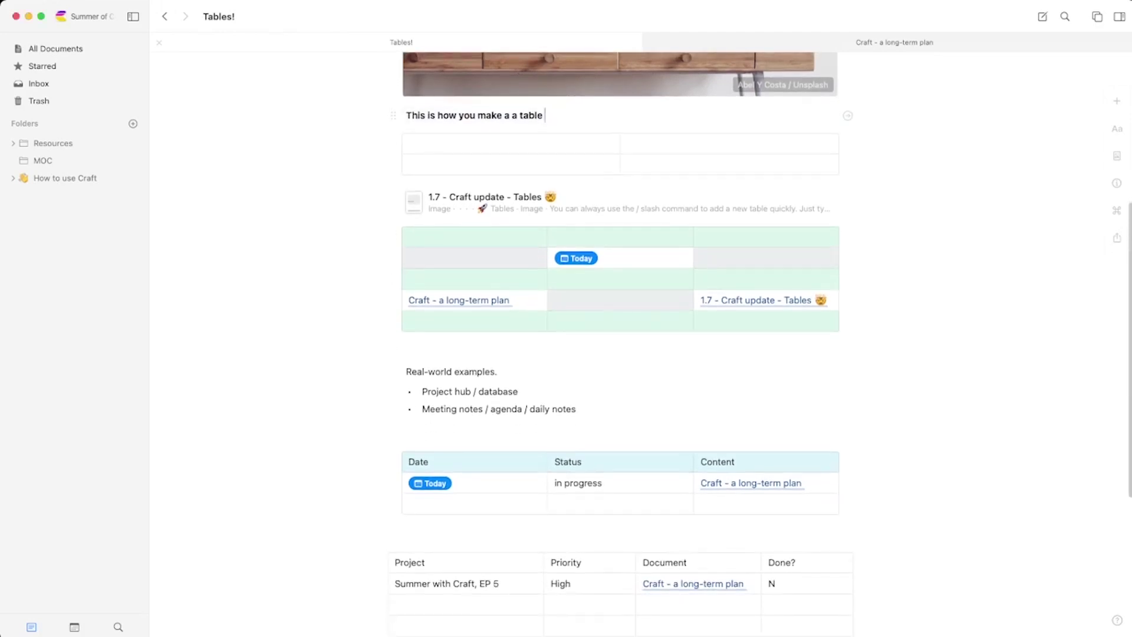
key(Return)
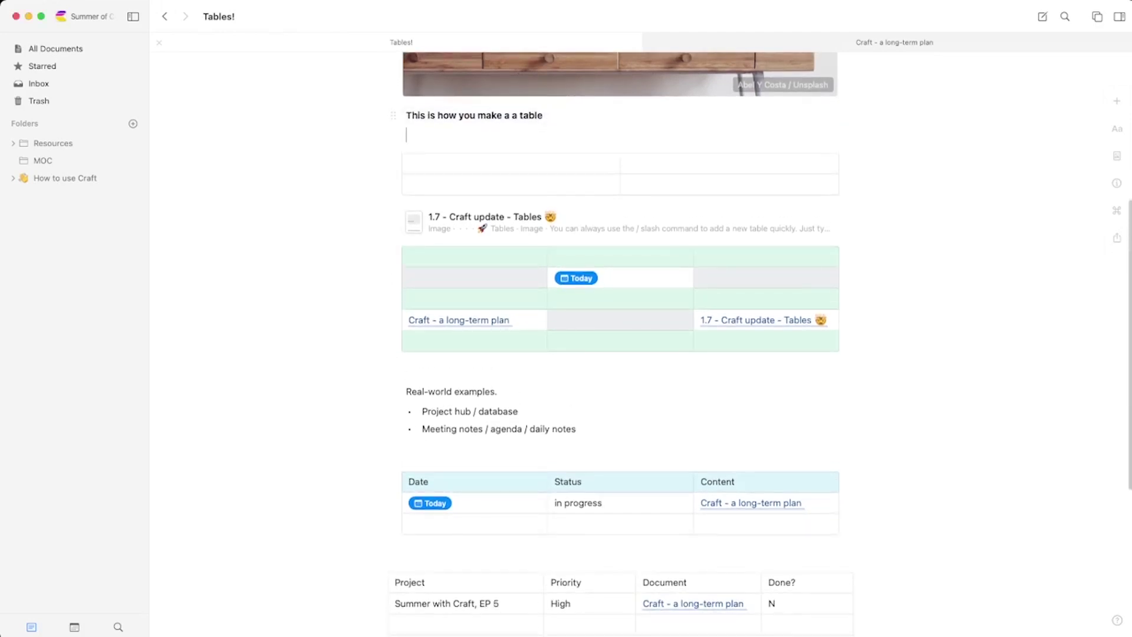
text(/t)
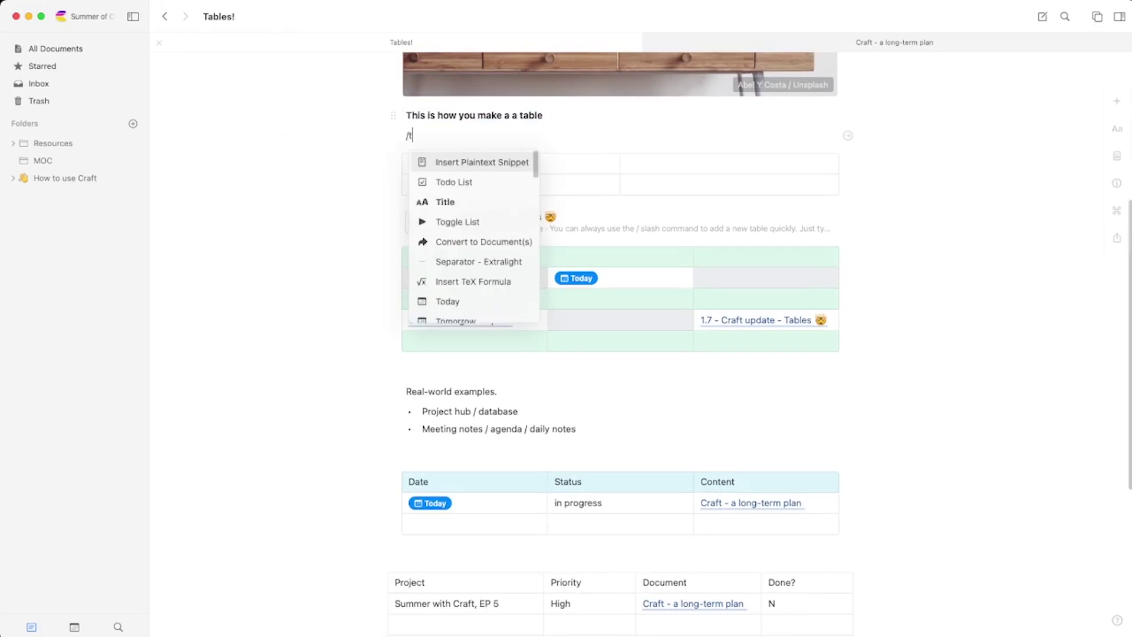
text(able)
key(BackSpace)
key(BackSpace)
key(BackSpace)
key(BackSpace)
key(BackSpace)
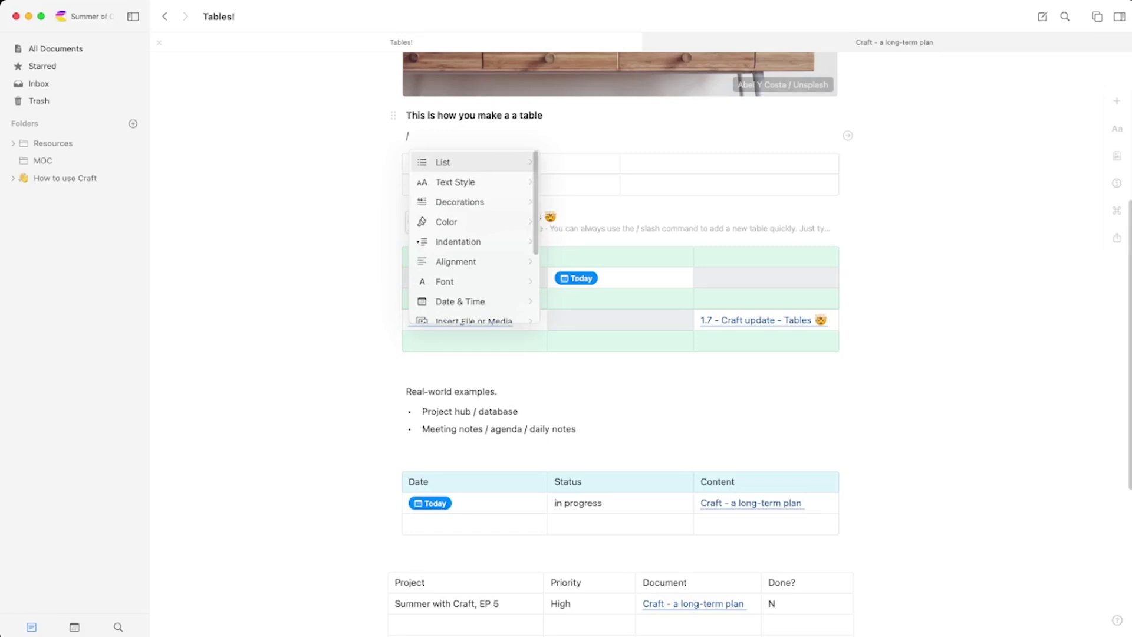
text(3)
key(BackSpace)
text(3x)
key(BackSpace)
key(BackSpace)
Insert a 6x6 table on the new line using the size as the slash command.
text(6x6)
key(Return)
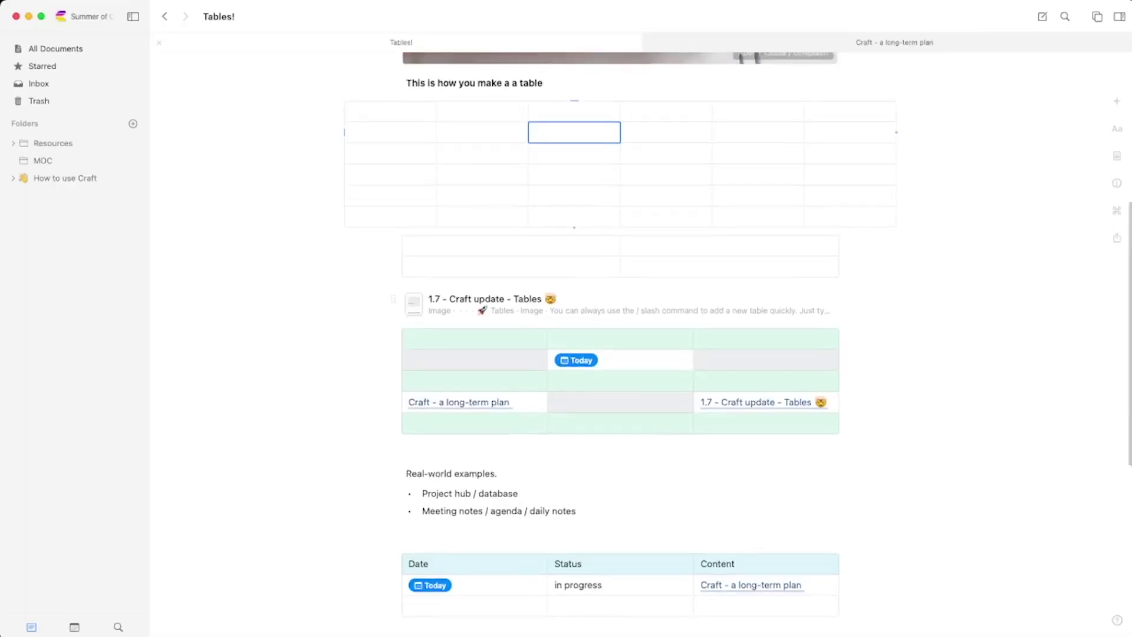
key(Escape)
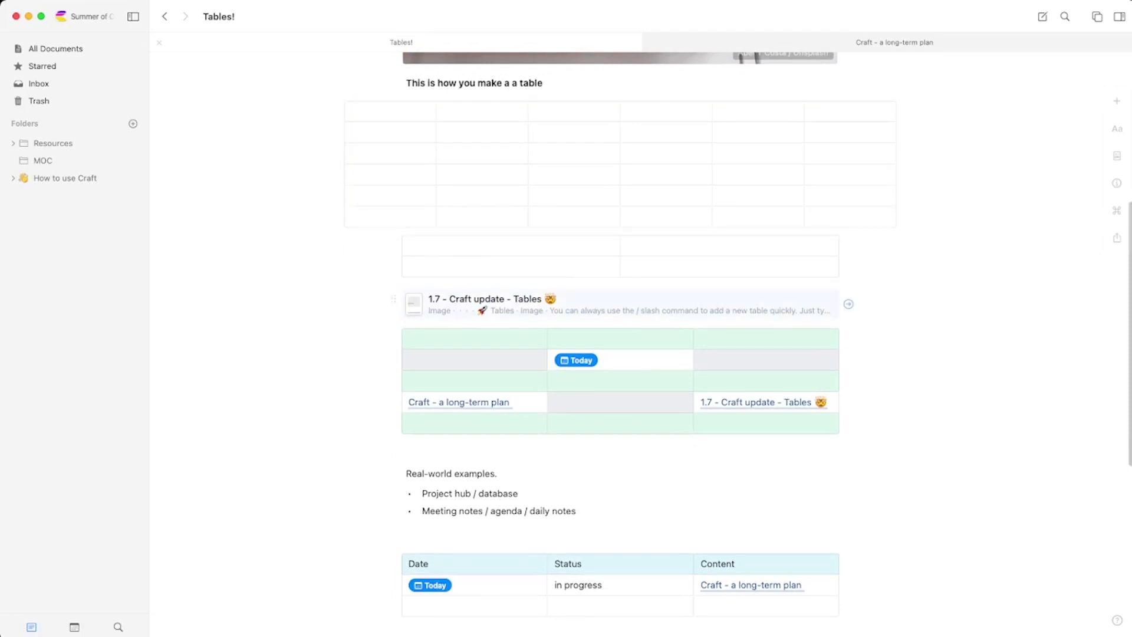
Open the "1.7 - Craft update - Tables" page and examine its section about tables.
click(847, 304)
scroll(619, 353, down, 1)
scroll(619, 353, down, 5)
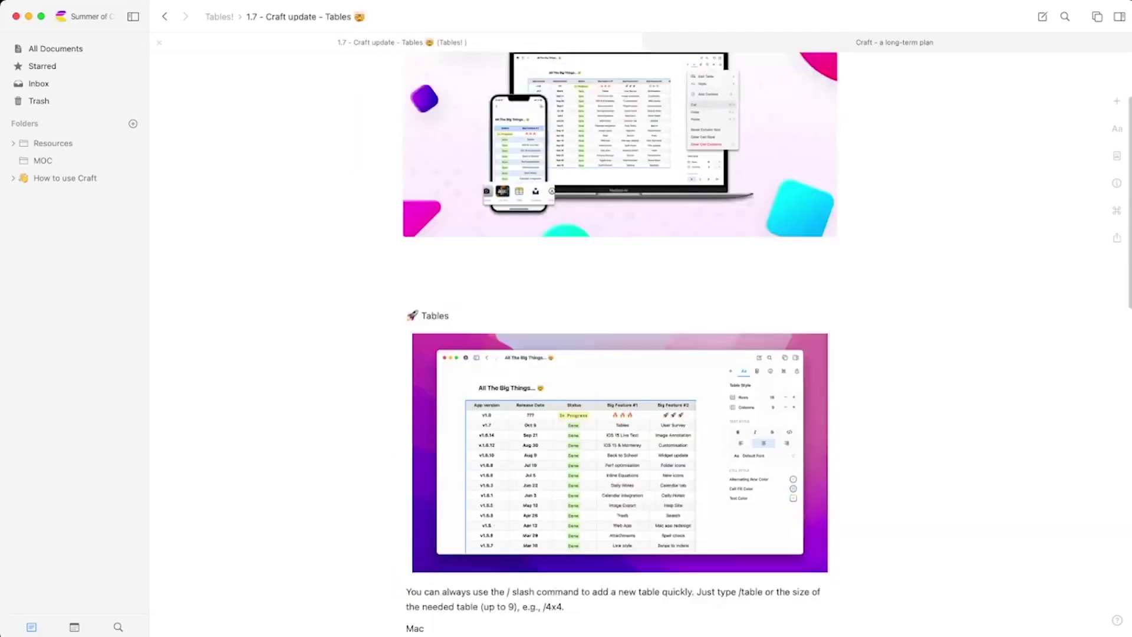
Read the Mac and iOS instructions for adding tables, and open the "Tables!" document in the other tab.
scroll(618, 354, down, 1)
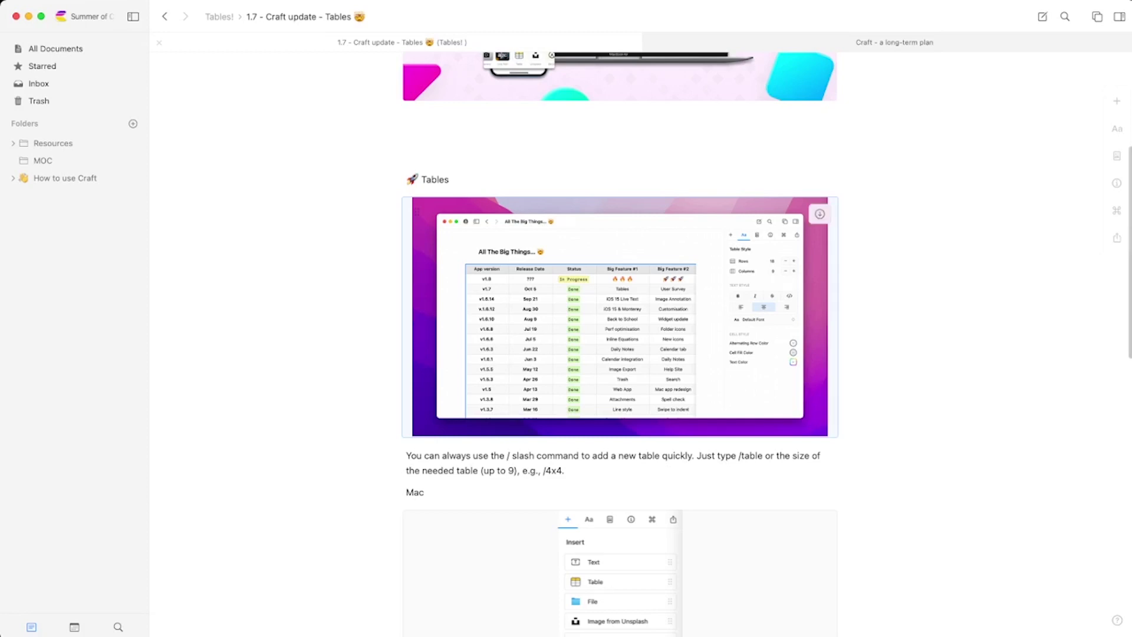
scroll(619, 342, down, 5)
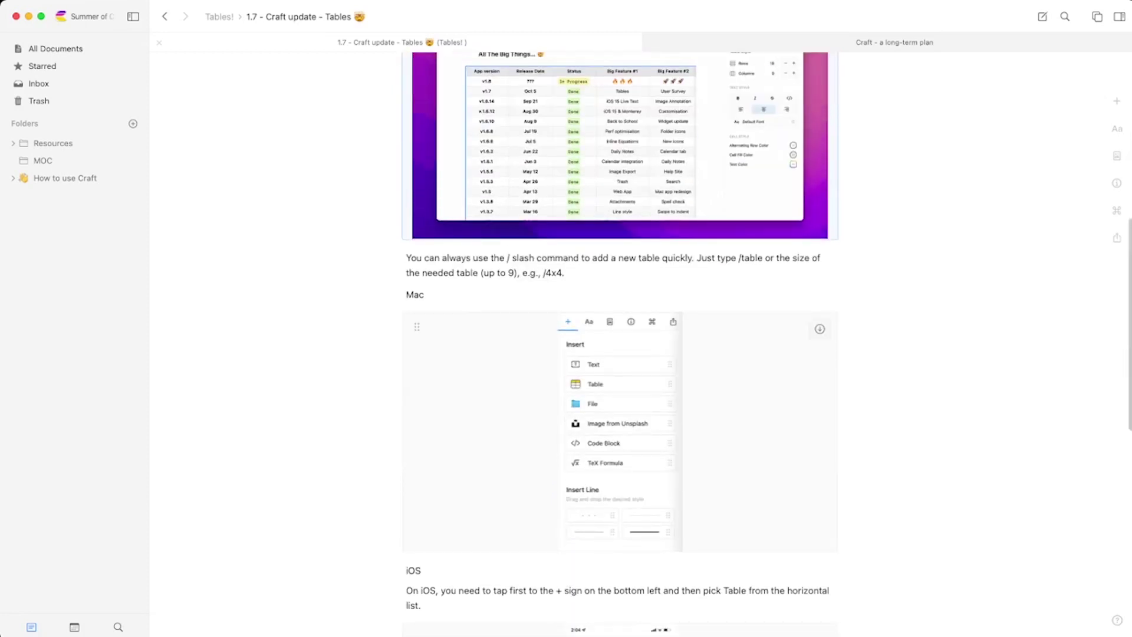
key(ctrl+Tab)
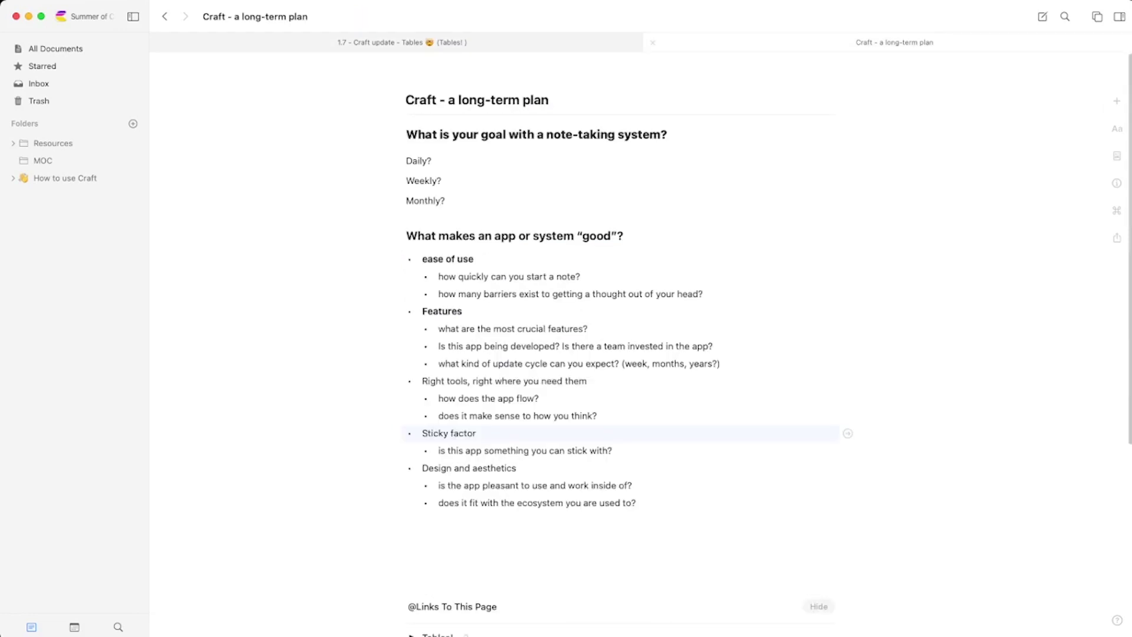
click(165, 16)
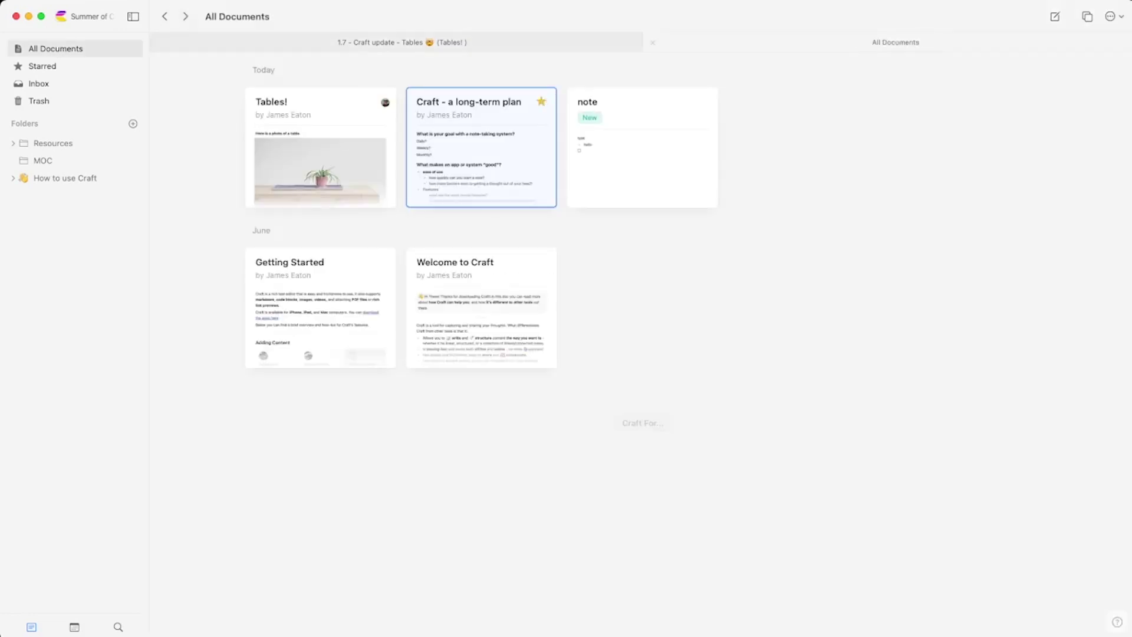
key(Left)
key(Return)
Insert a 3x3 table on a new line between the green-striped table and "Real-world examples.".
scroll(619, 342, down, 10)
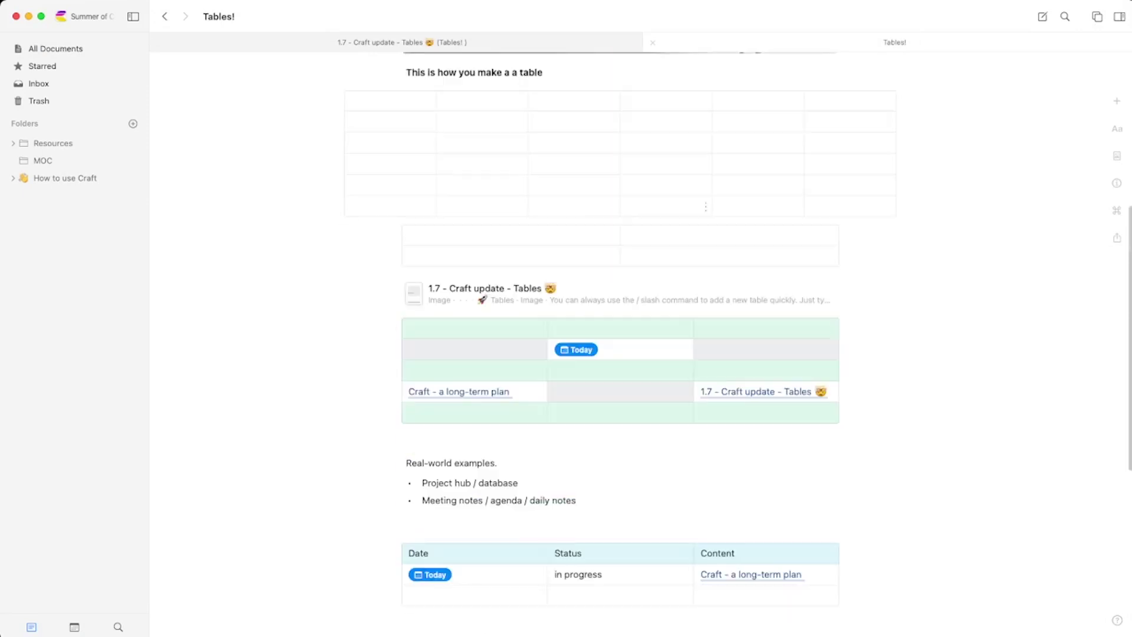
scroll(618, 342, down, 3)
scroll(619, 342, down, 5)
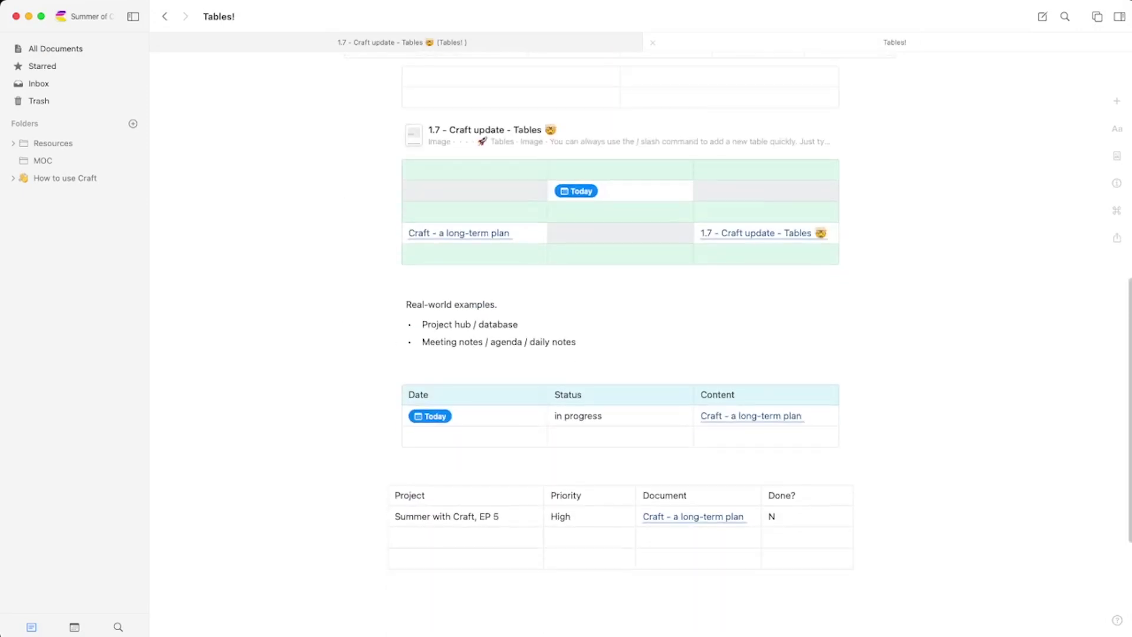
scroll(619, 341, up, 7)
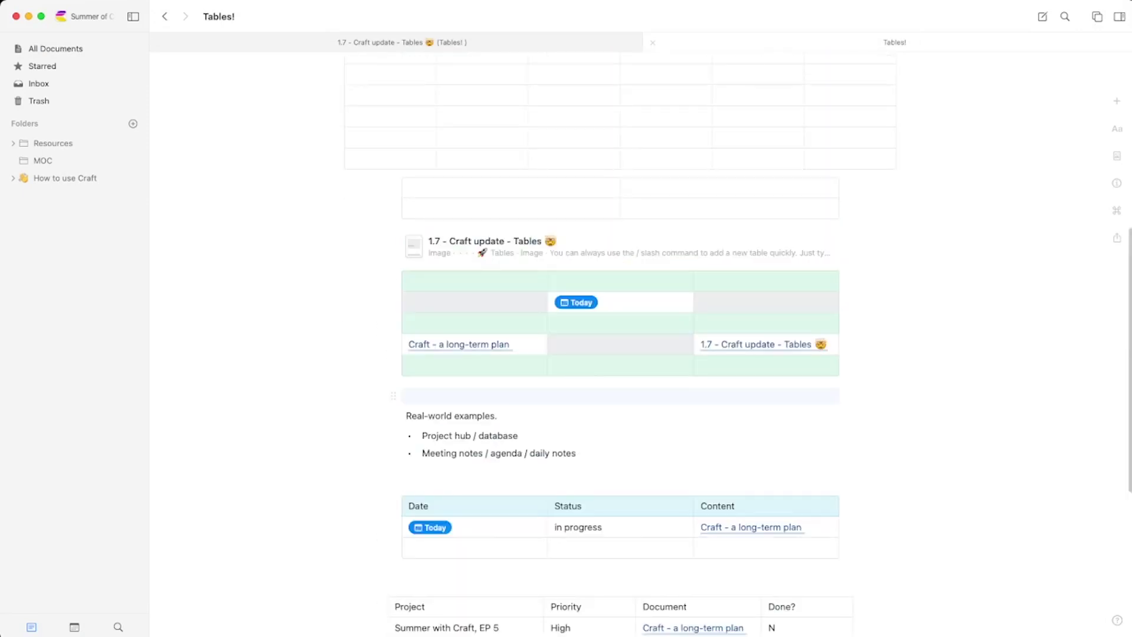
key(Return)
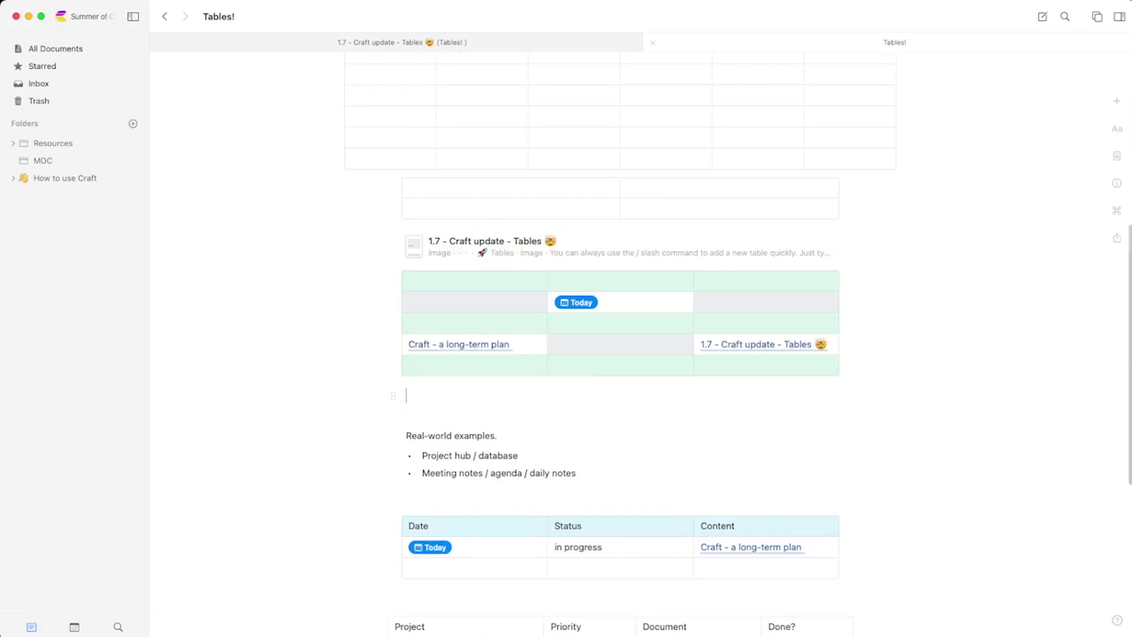
click(1116, 101)
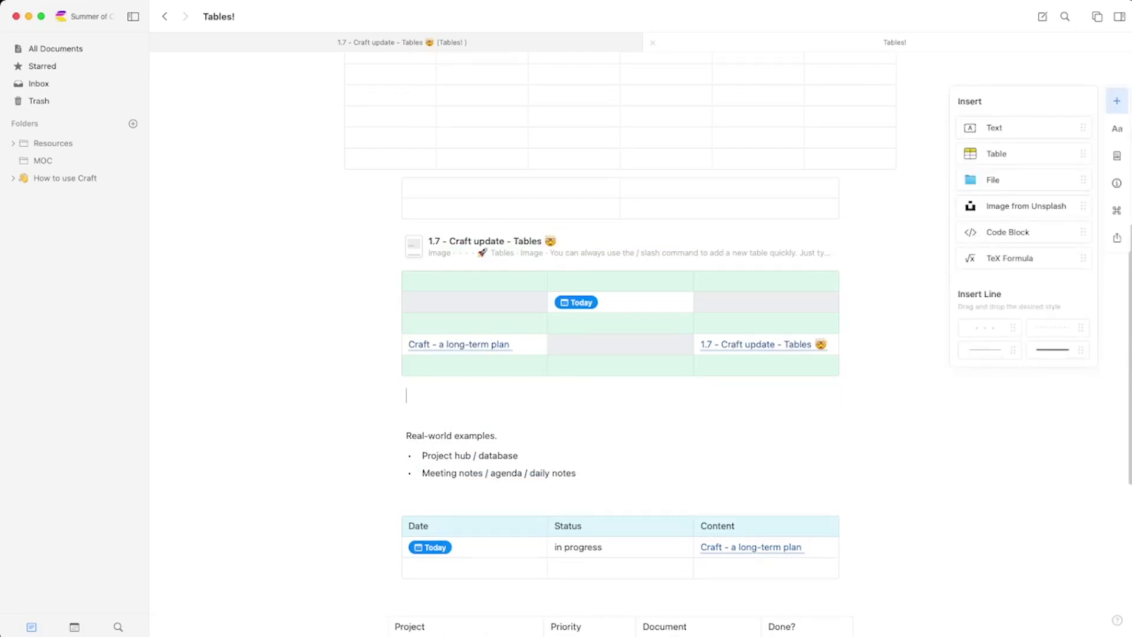
drag(990, 154, 533, 389)
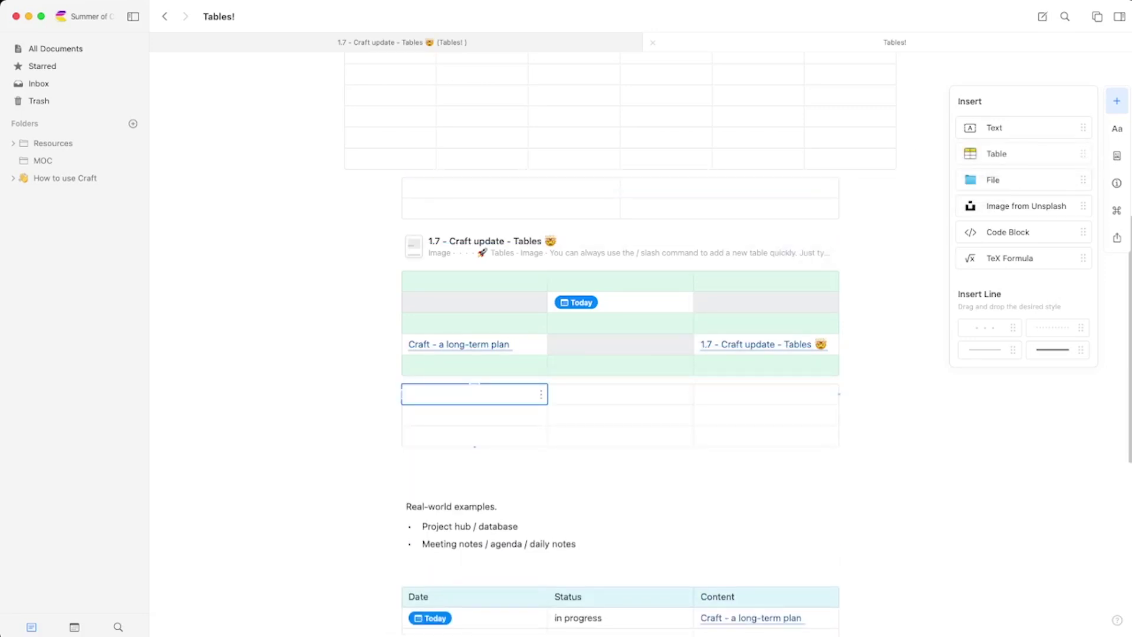
Fill the new table's first row with "hello!", "this" and "is", and start the second row with "a table".
text(hello)
key(BackSpace)
text(o!)
key(Tab)
text(this)
key(Tab)
text(is)
key(Tab)
text(a table)
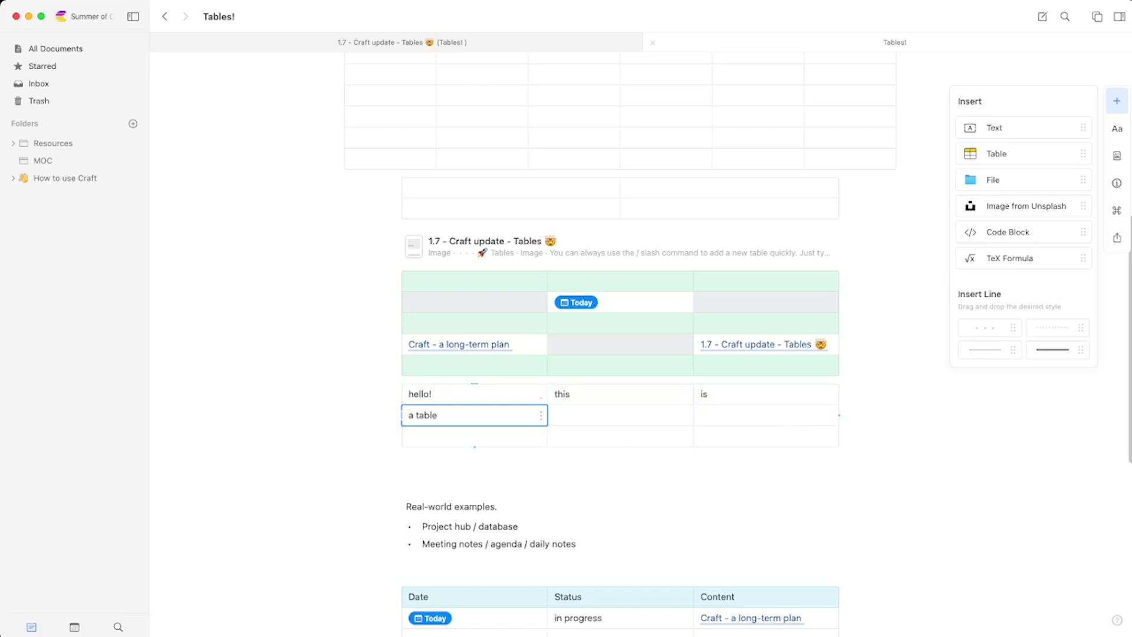
Set the cell fill color of the "hello!" cell to the strong rose red.
click(474, 394)
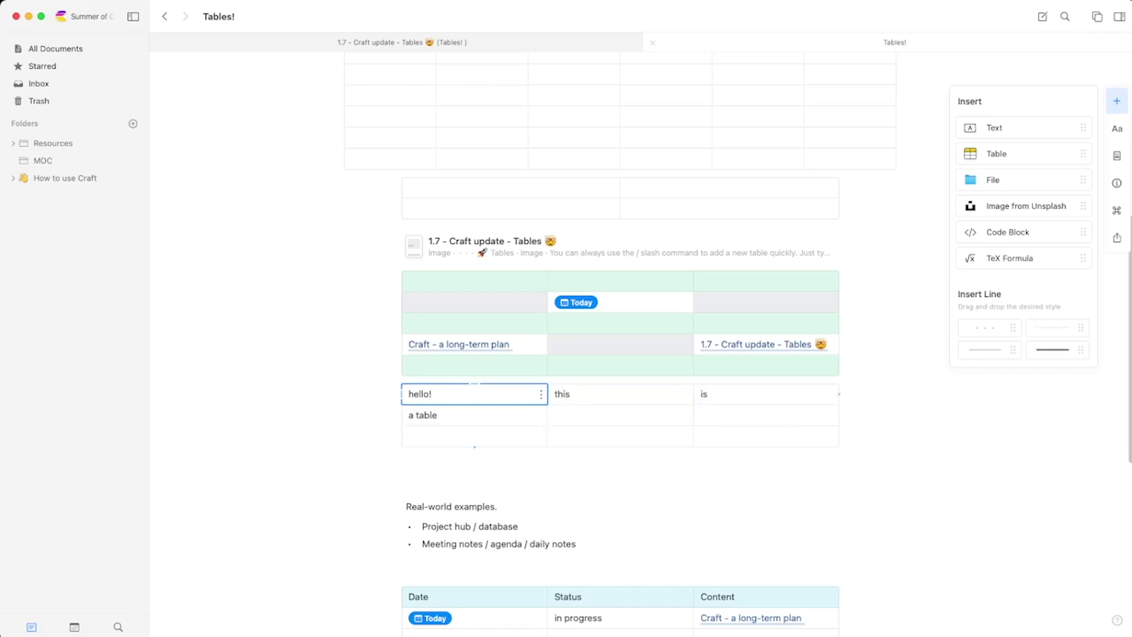
click(540, 394)
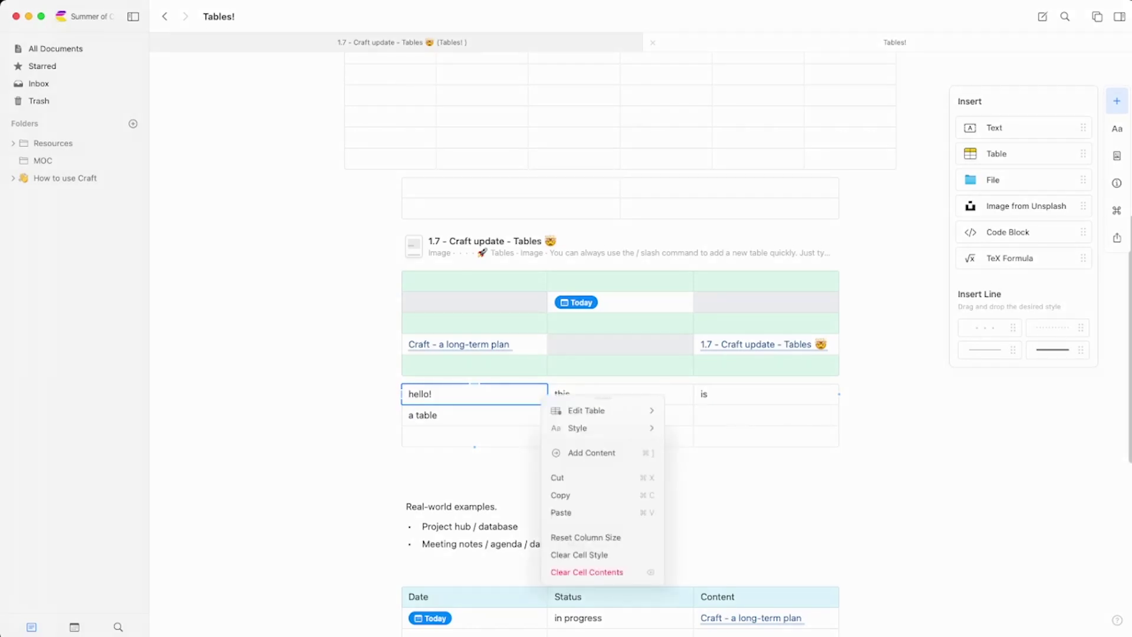
click(589, 428)
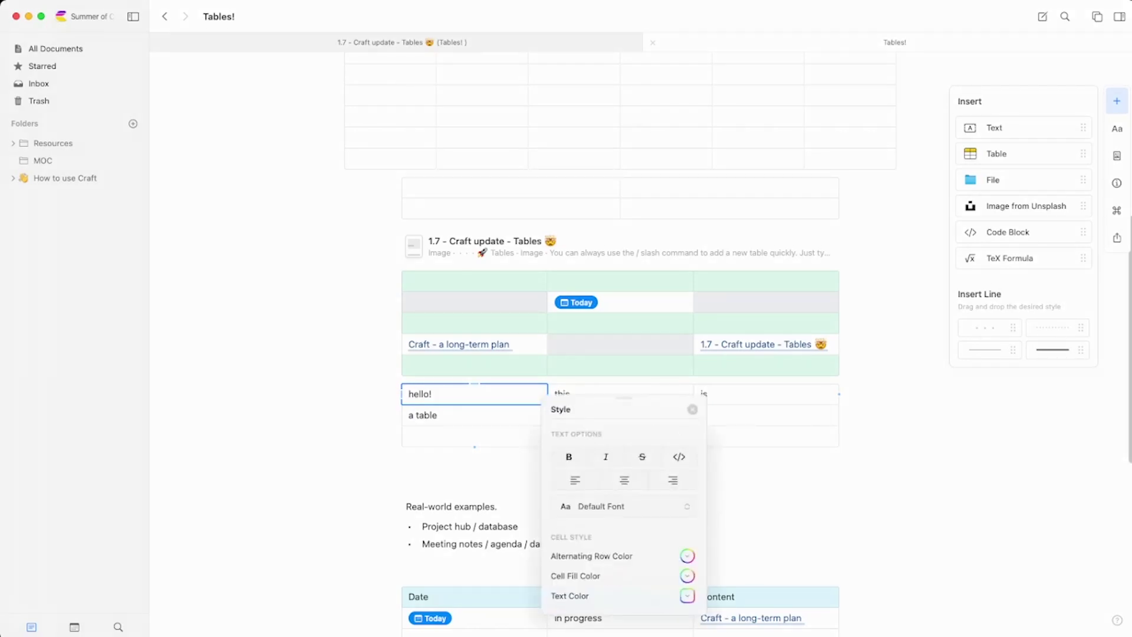
click(687, 576)
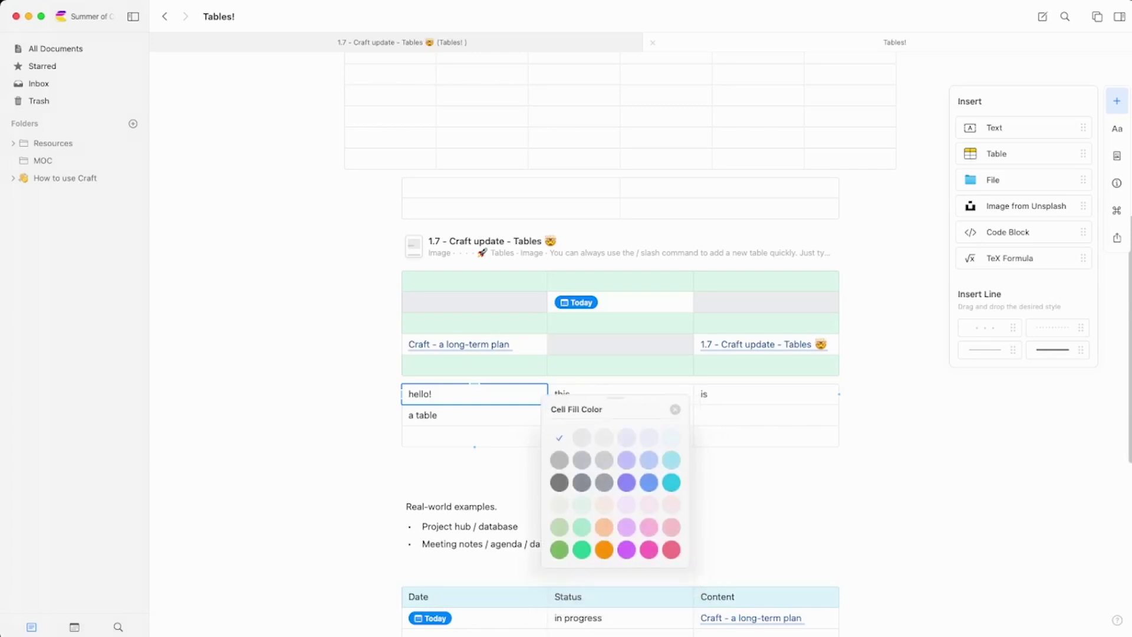
click(671, 549)
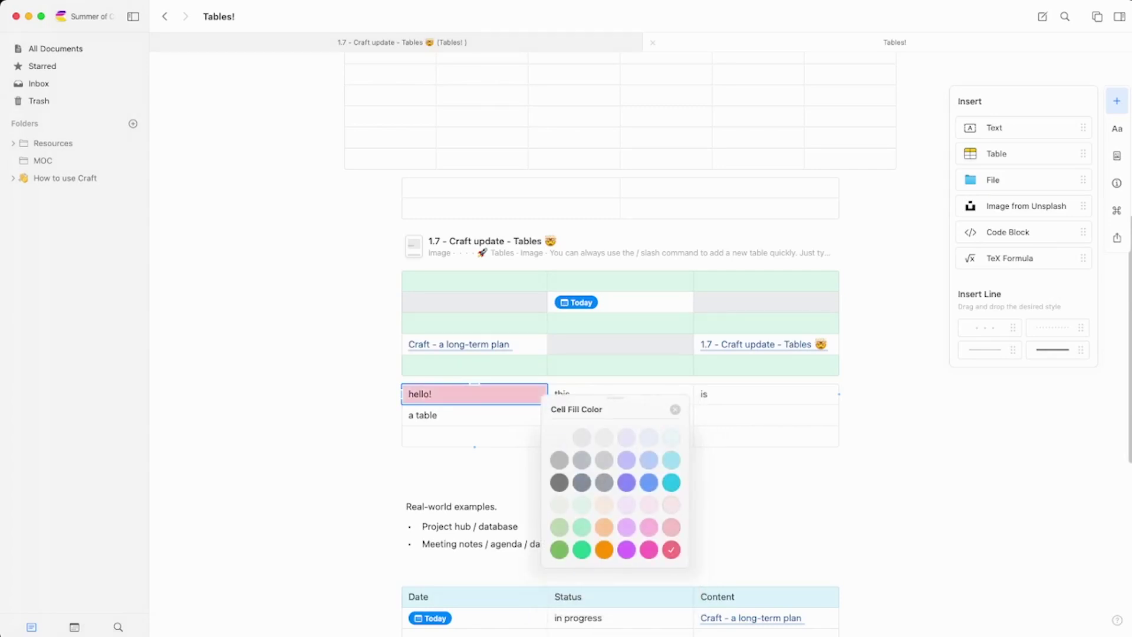
key(Escape)
Try extending the cell selection across the new table's lower two rows and down its third column.
right_click(475, 436)
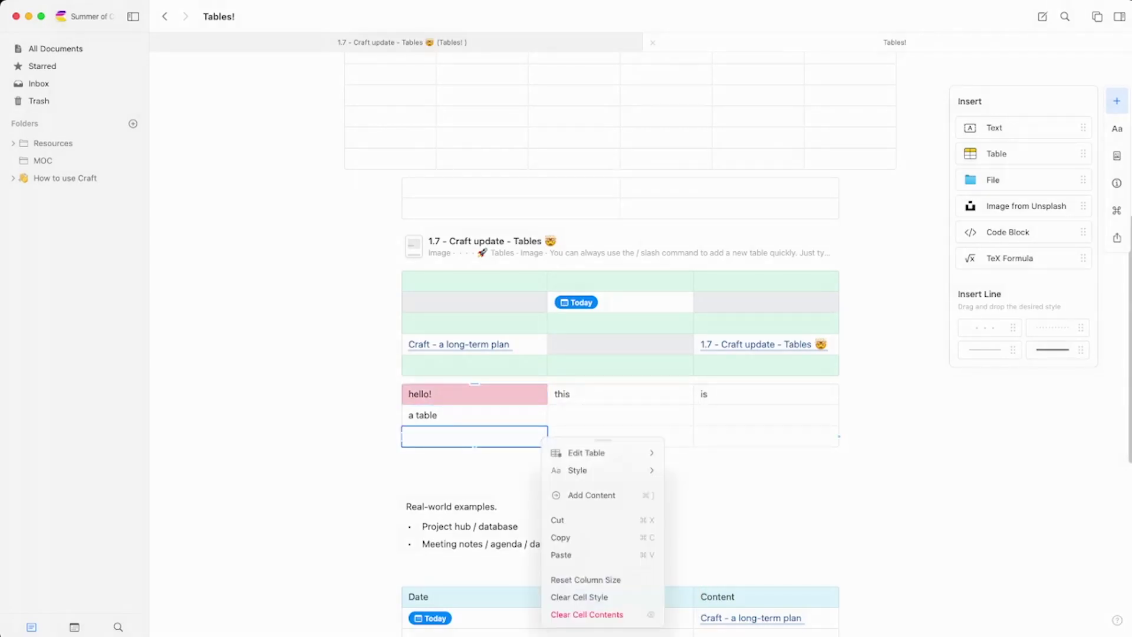
key(Escape)
key(shift+Right)
key(shift+Right)
key(shift+Left)
key(shift+Up)
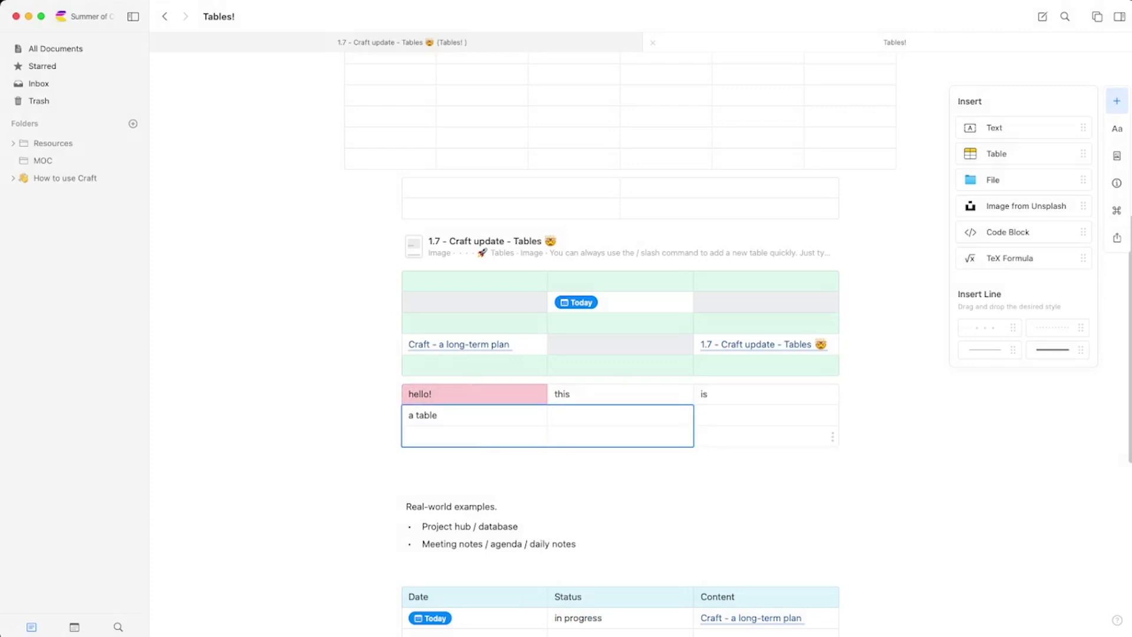
key(Right)
key(Up)
key(shift+Down)
key(shift+Down)
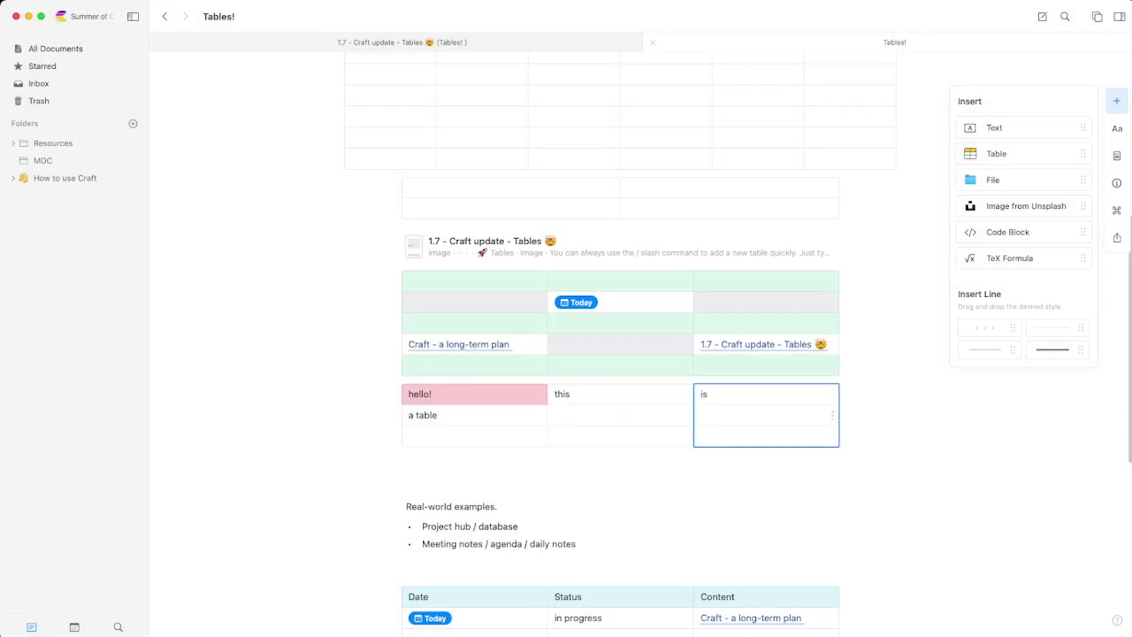
key(shift+Up)
key(shift+Up)
key(shift+Left)
key(shift+Right)
Fill all three cells of the column headed "is" with a very pale blue.
key(shift+Down)
key(shift+Down)
right_click(833, 439)
key(Return)
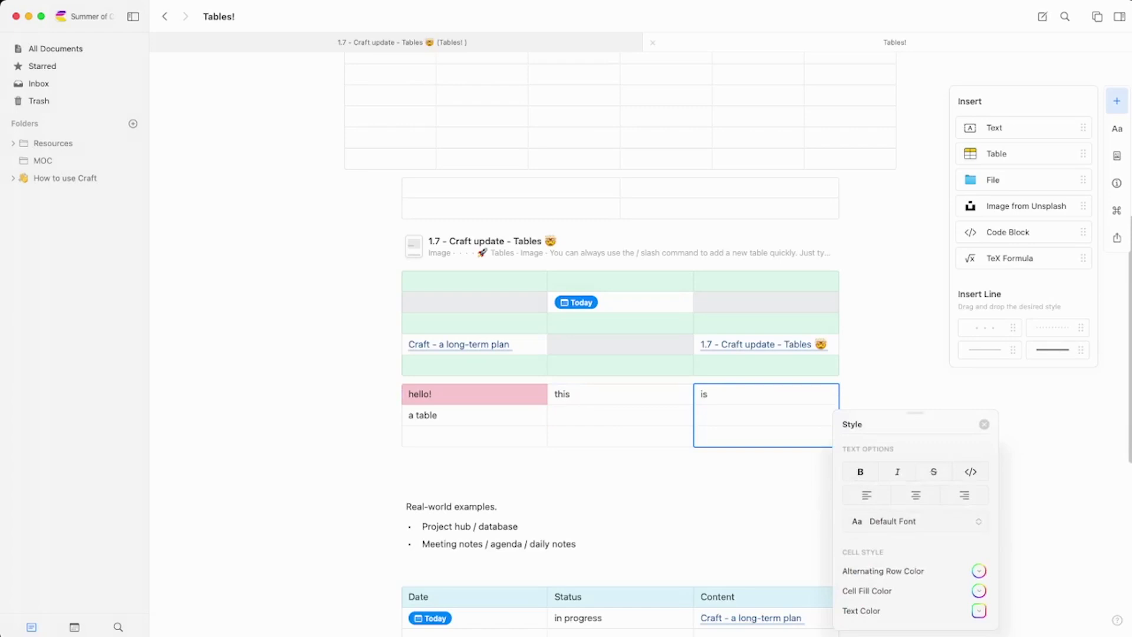
click(979, 591)
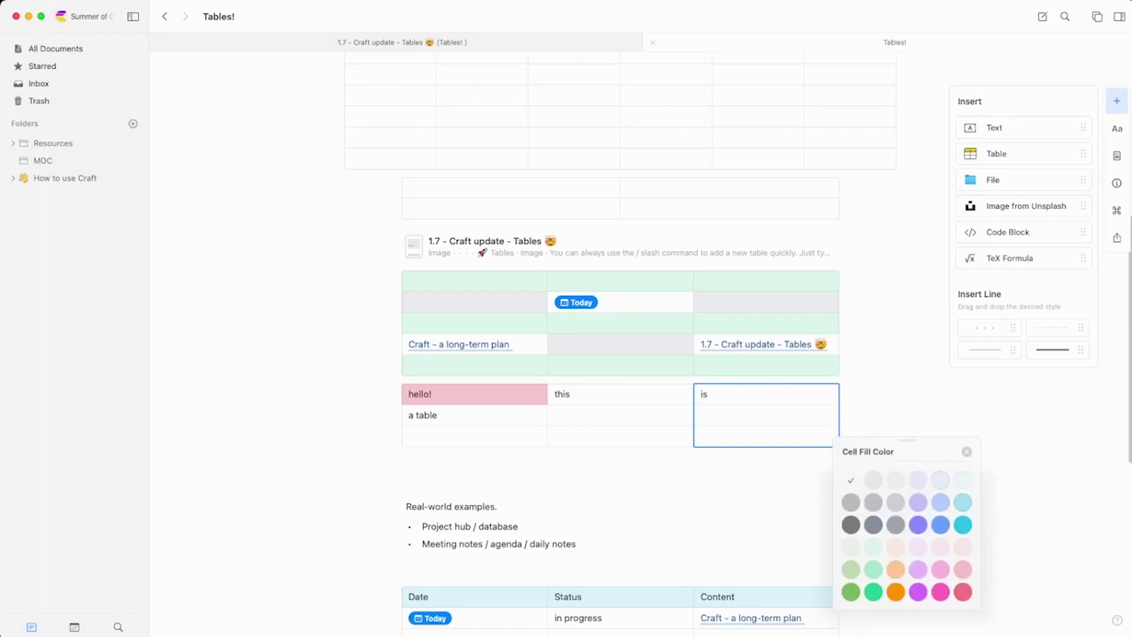
key(Escape)
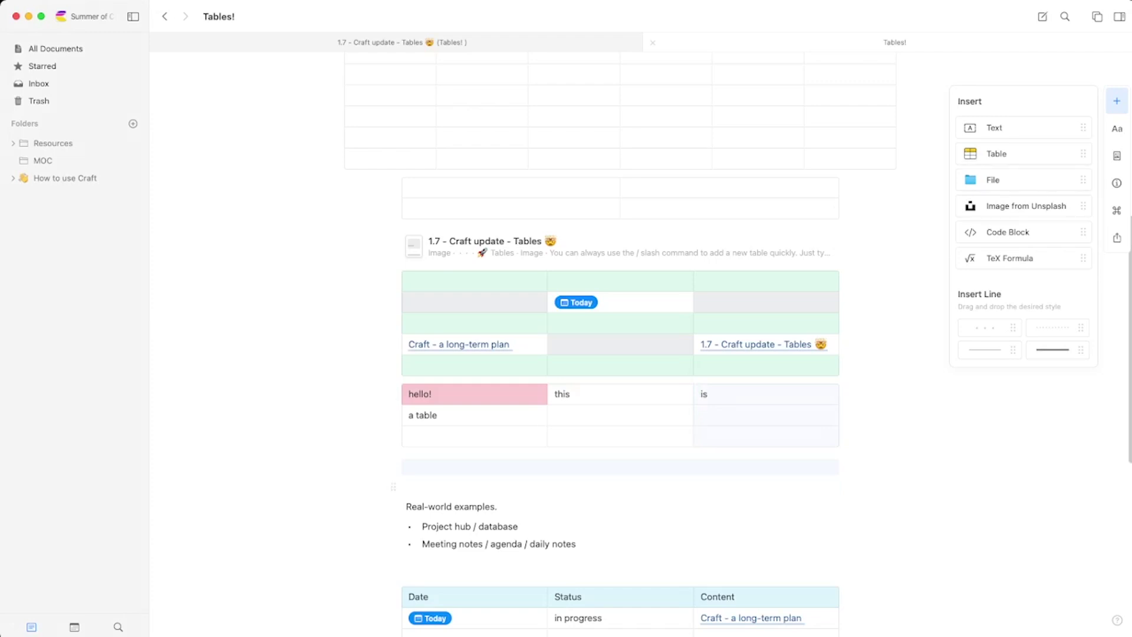
Insert a 4x4 table on the empty line below the "hello!" table using the table slash command.
text(/)
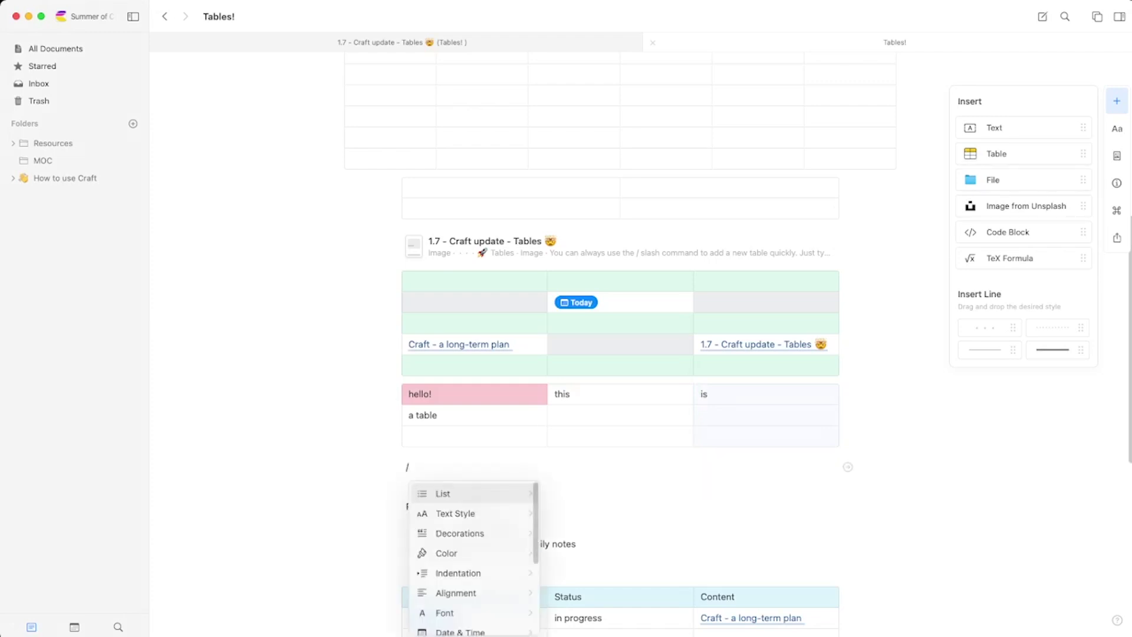
text(ta)
key(Return)
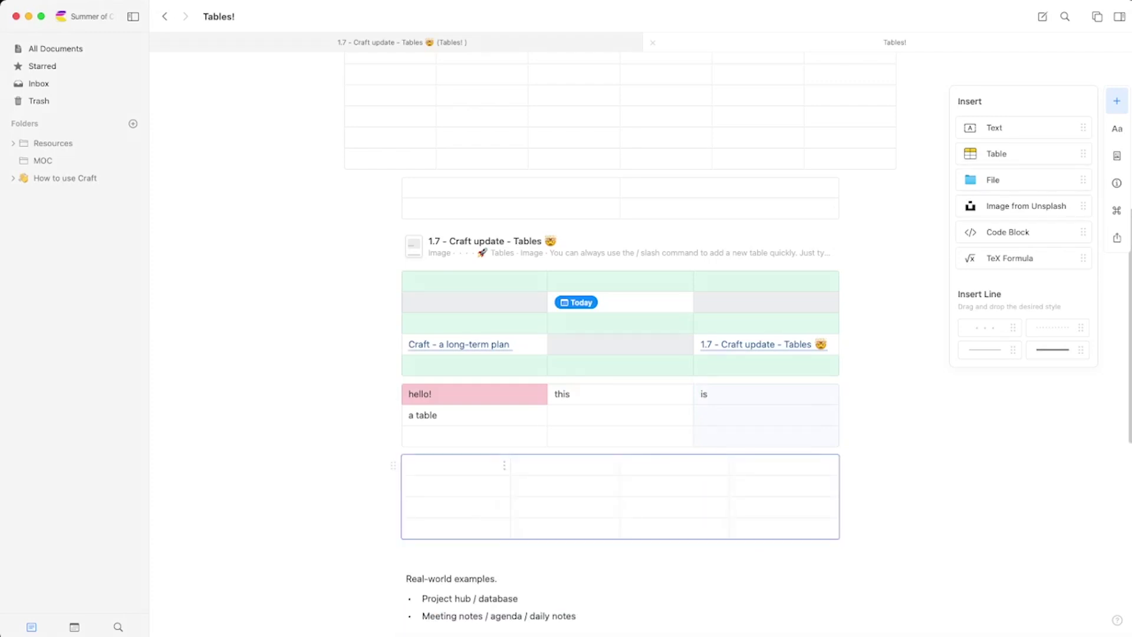
Set the alternating row color of the new 4x4 table to light purple.
click(504, 465)
click(541, 473)
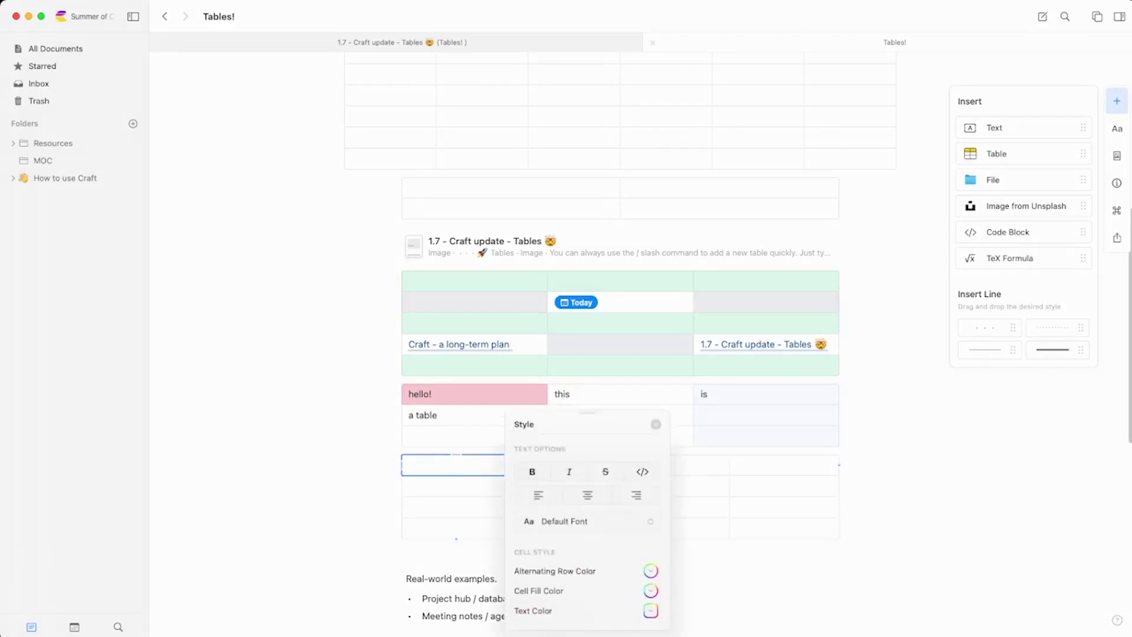
click(554, 571)
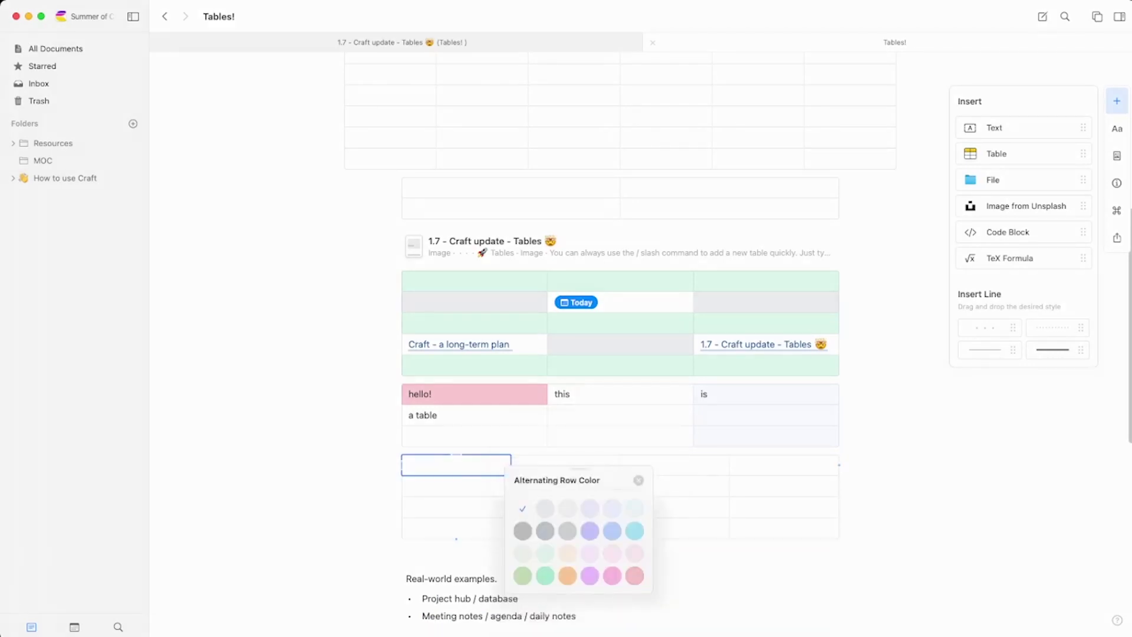
click(590, 553)
key(Escape)
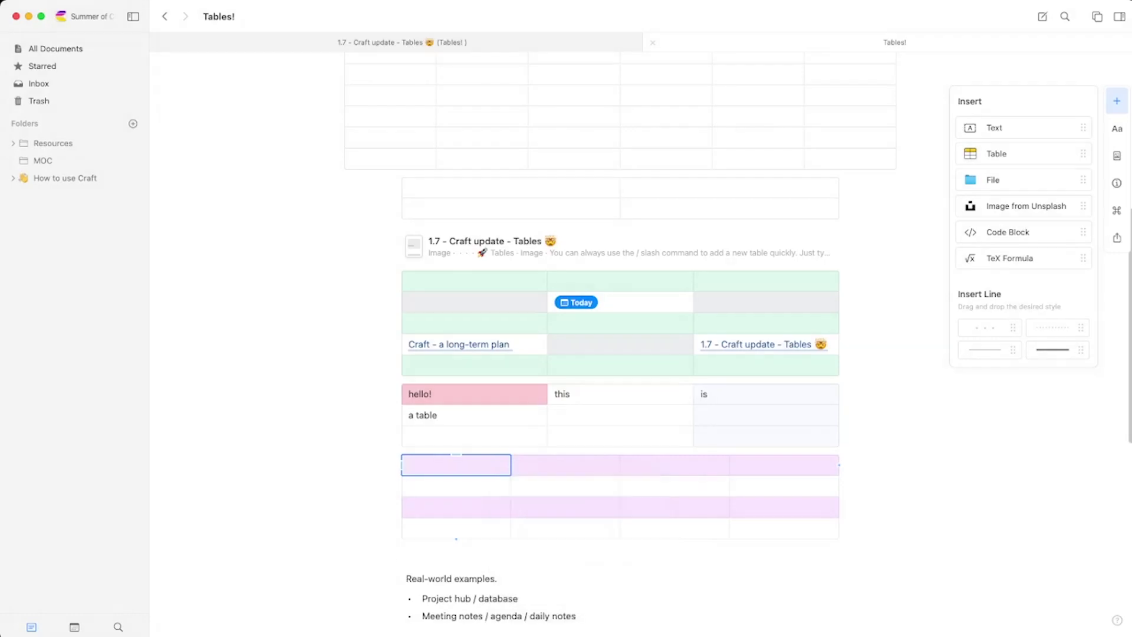
Add seven rows to the end of the purple-striped table.
click(456, 539)
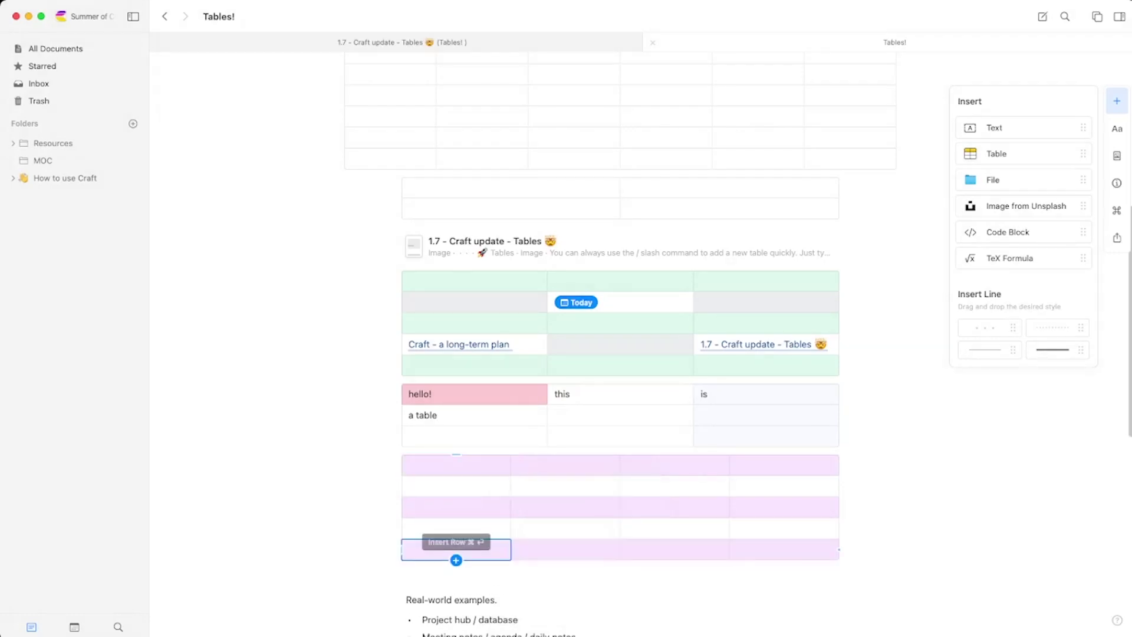
click(456, 559)
click(455, 581)
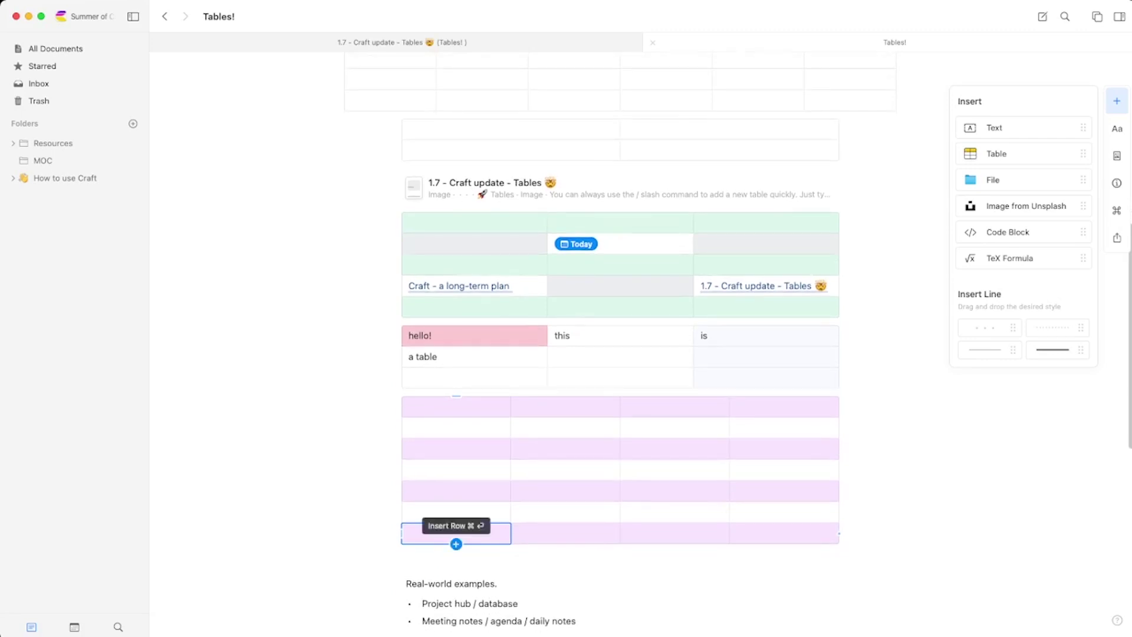
click(455, 543)
click(456, 564)
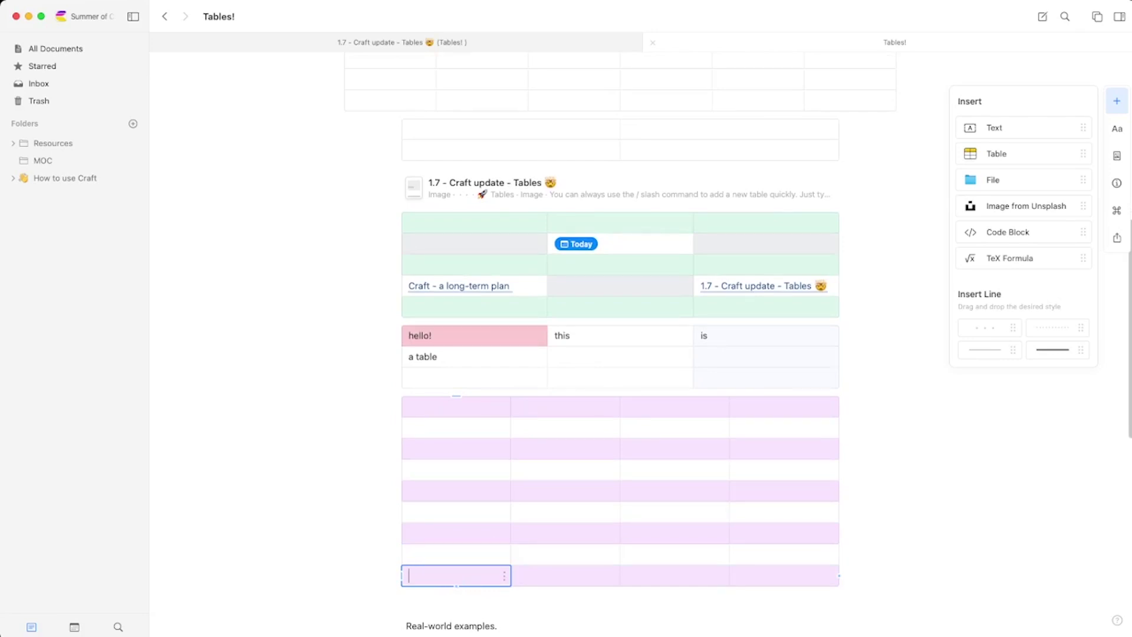
click(455, 586)
click(456, 406)
click(504, 407)
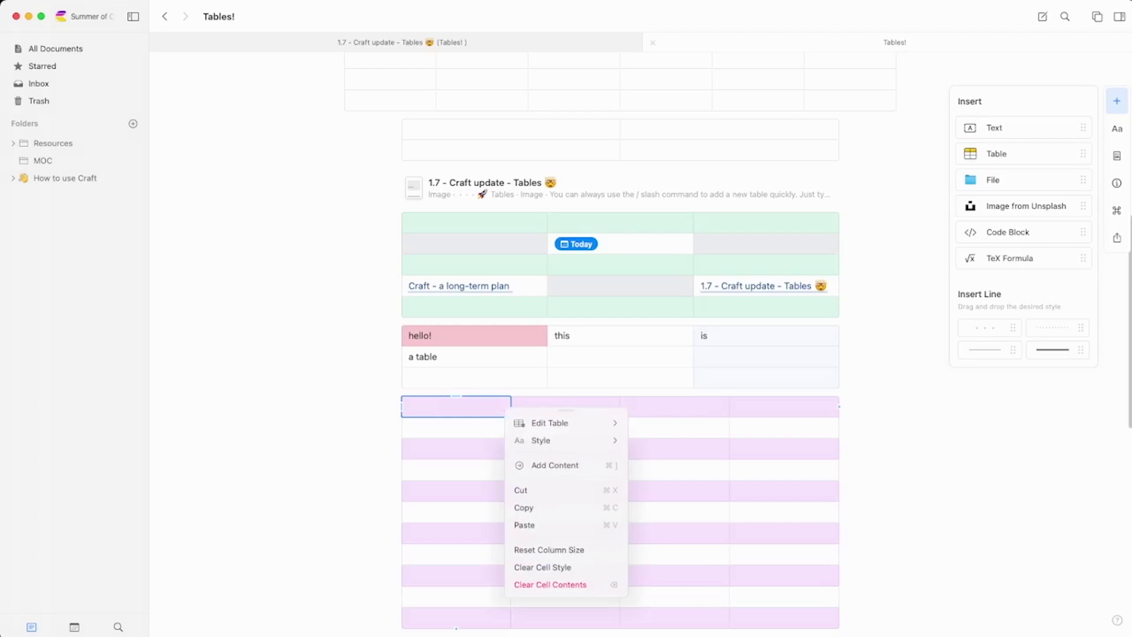
click(542, 440)
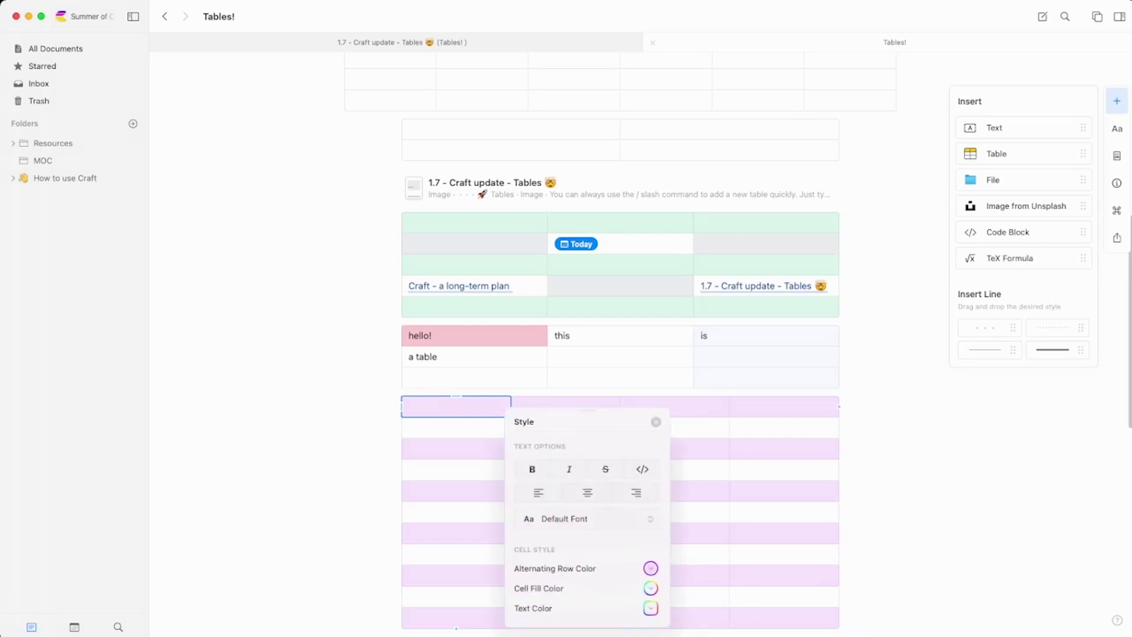
key(Escape)
Enter "table" in the first cell of the purple-striped table's second row.
click(455, 427)
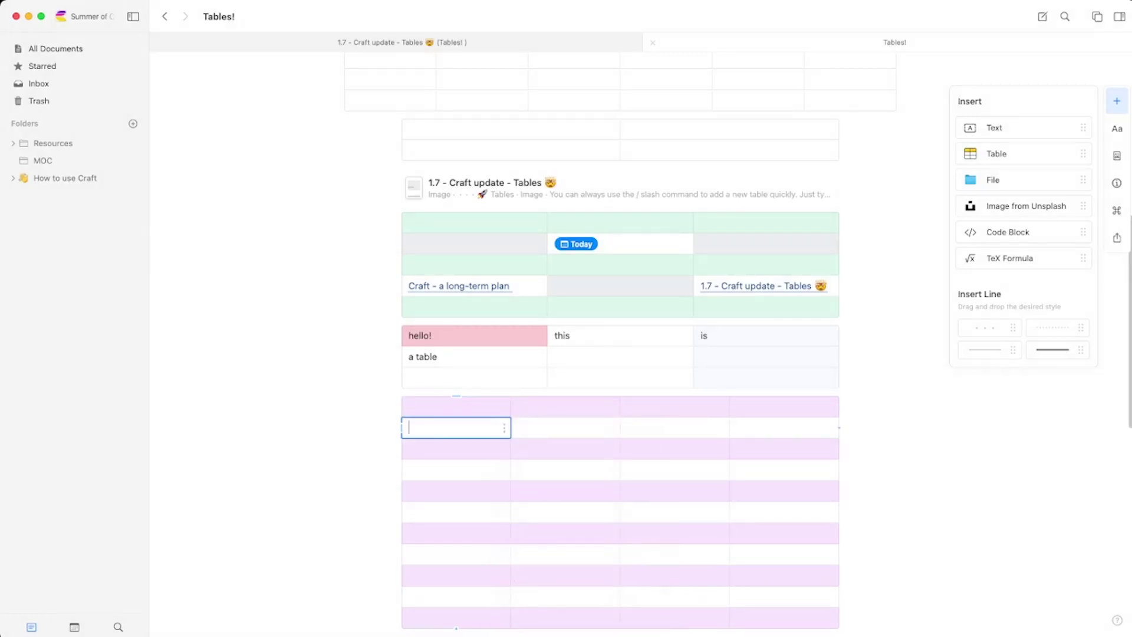
text(table)
click(455, 448)
Set the text color of the "table" cell in the purple-striped table to green.
click(456, 428)
click(504, 427)
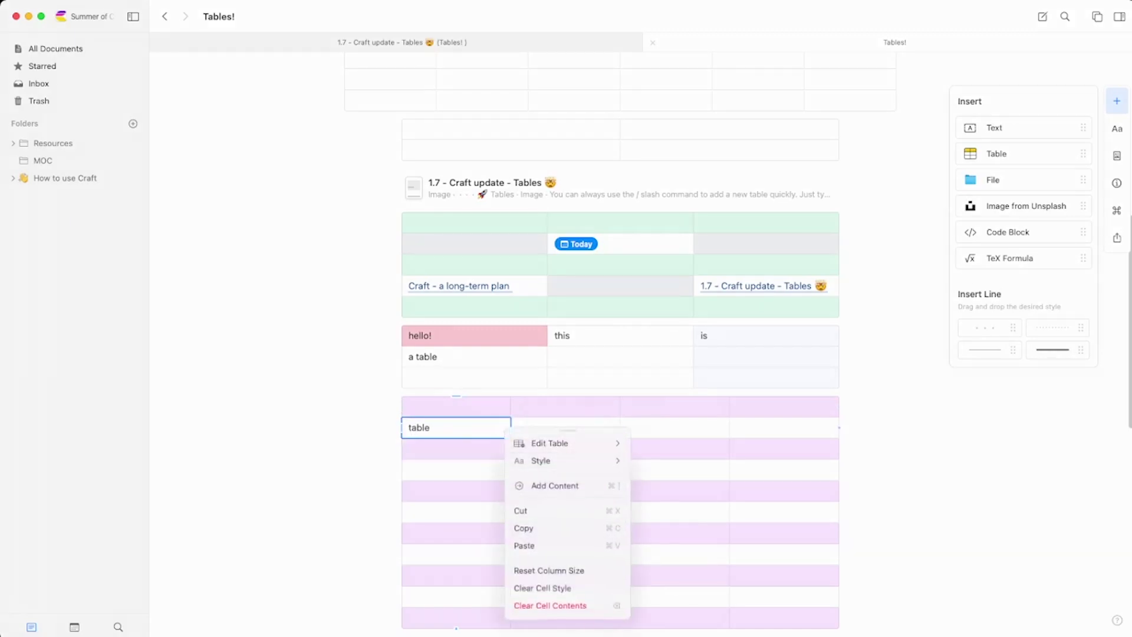
click(560, 461)
click(650, 611)
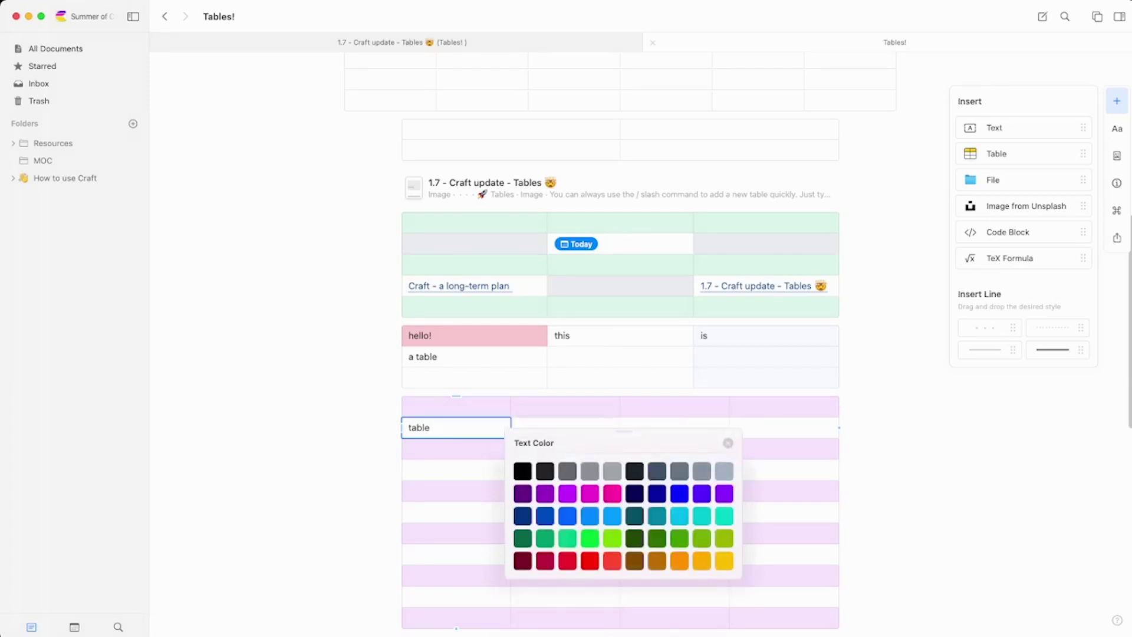
click(679, 538)
key(Escape)
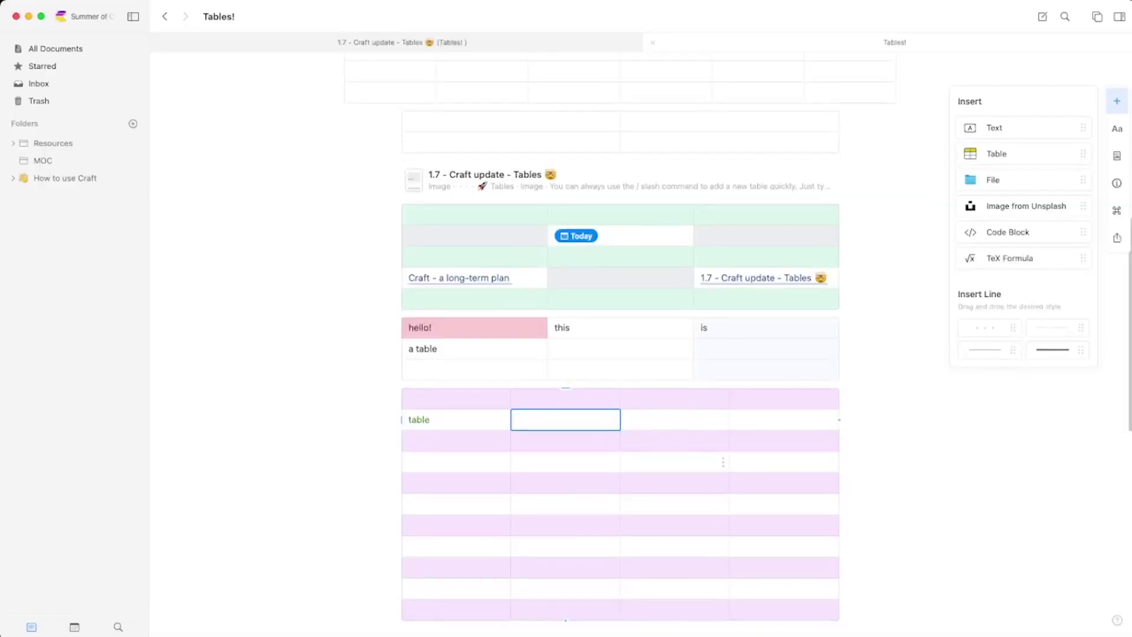
Clear the contents of the "table" cell in the purple-striped table.
scroll(618, 342, up, 1)
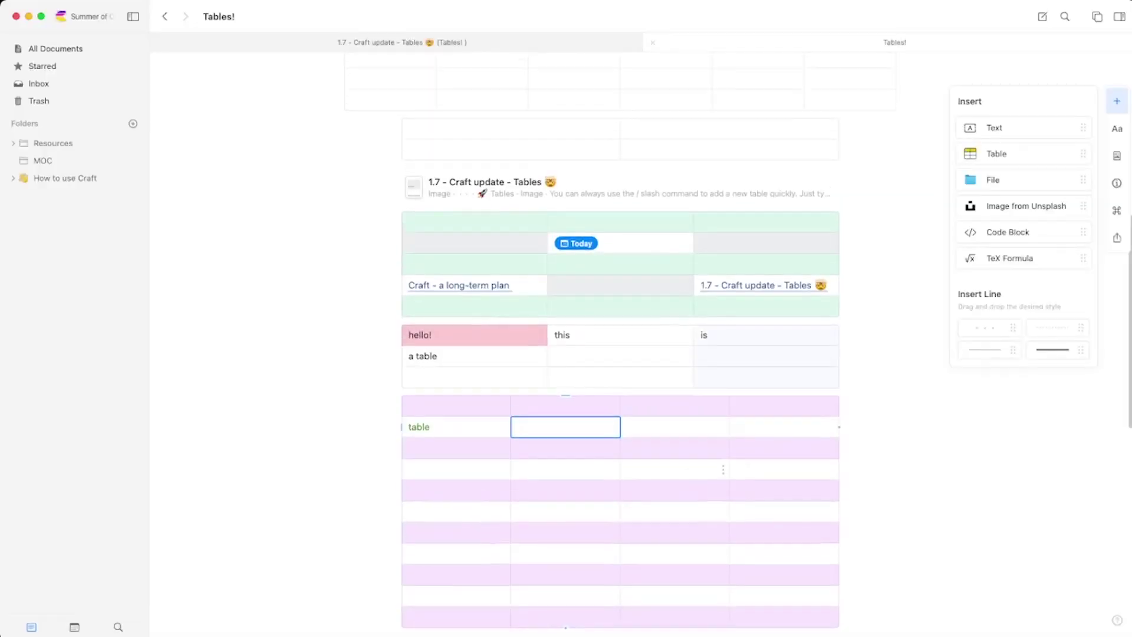
mouse_move(575, 243)
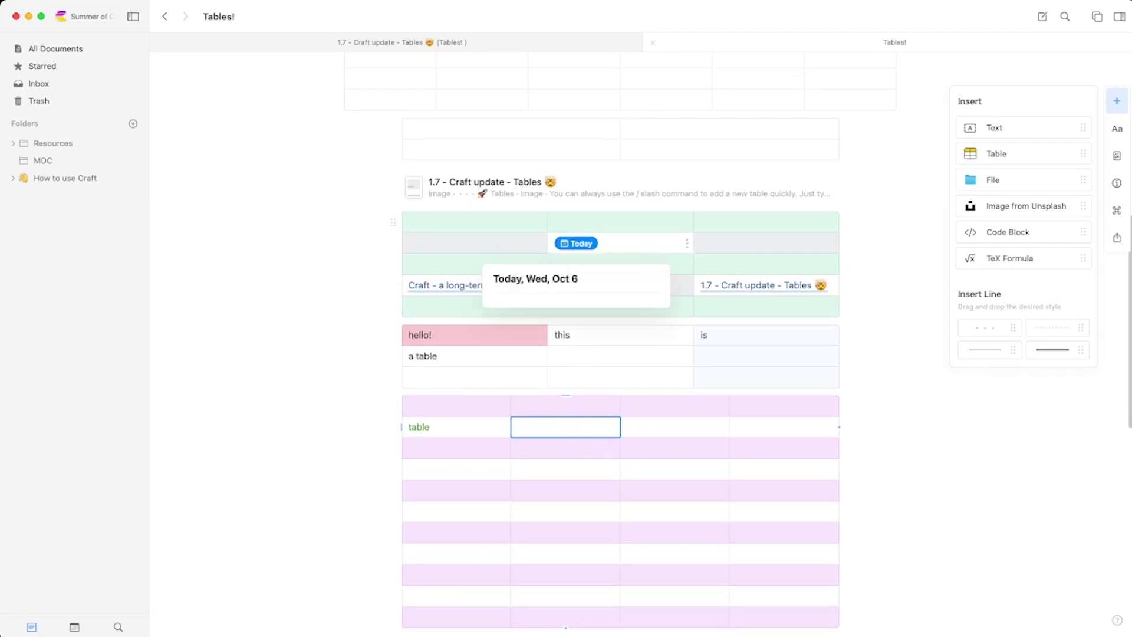
click(455, 427)
key(BackSpace)
Enter "Date" and "big idea" as the first two column headers of the purple-striped table.
click(456, 405)
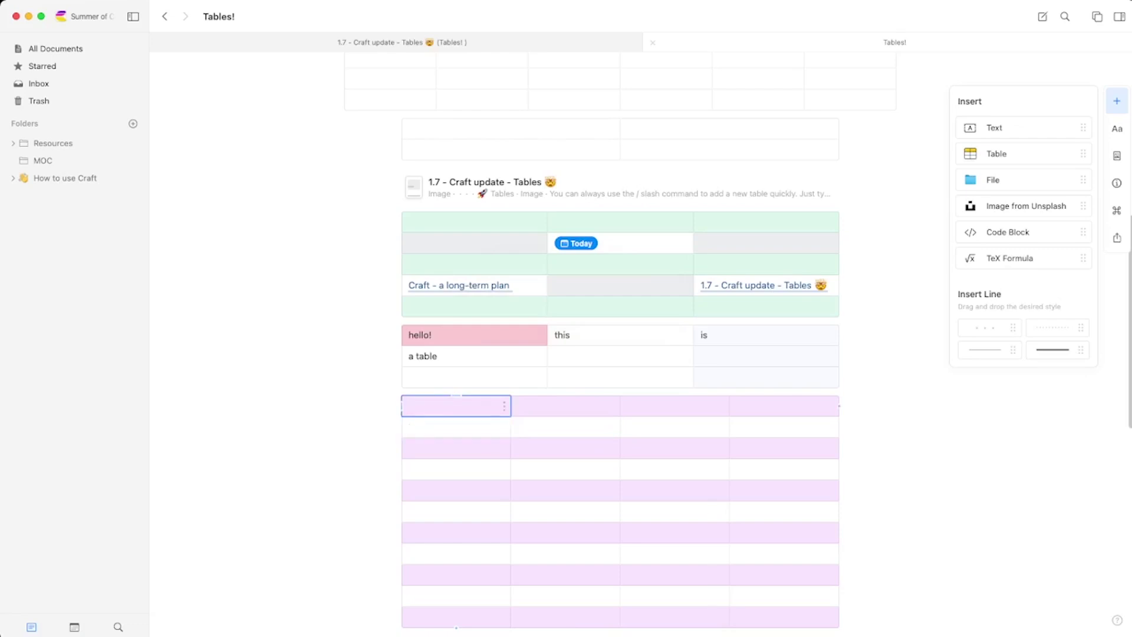
text(Date)
key(Tab)
text(bi)
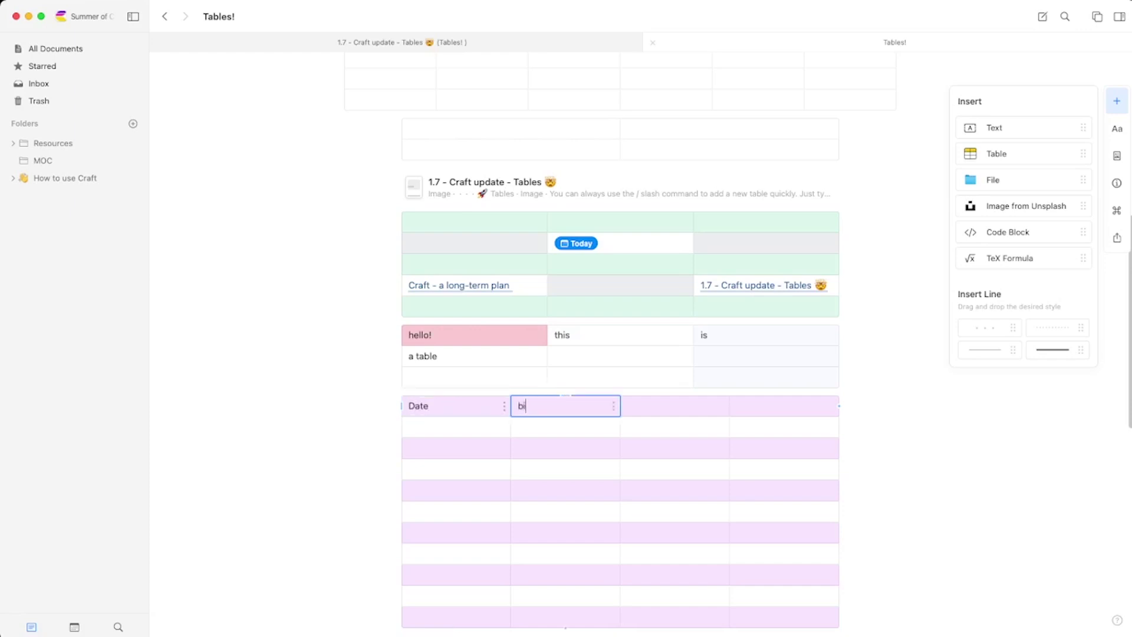
text(g ideo)
key(Tab)
Insert a Today date link in the cell below the "Date" header using the slash command.
key(Down)
key(Left)
key(Left)
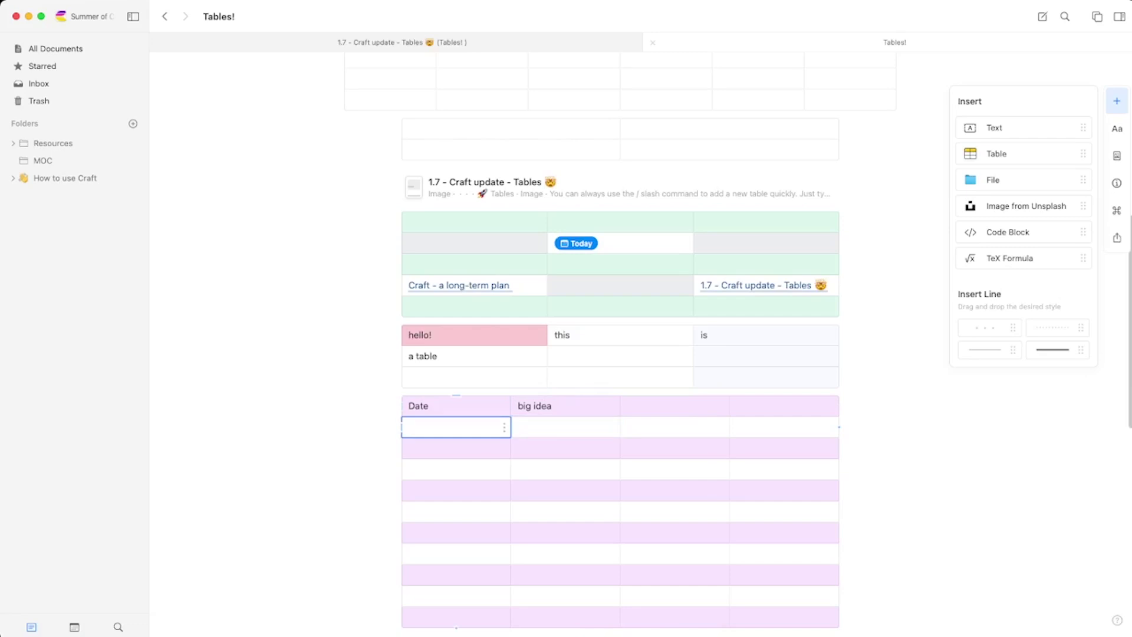
text(/tod)
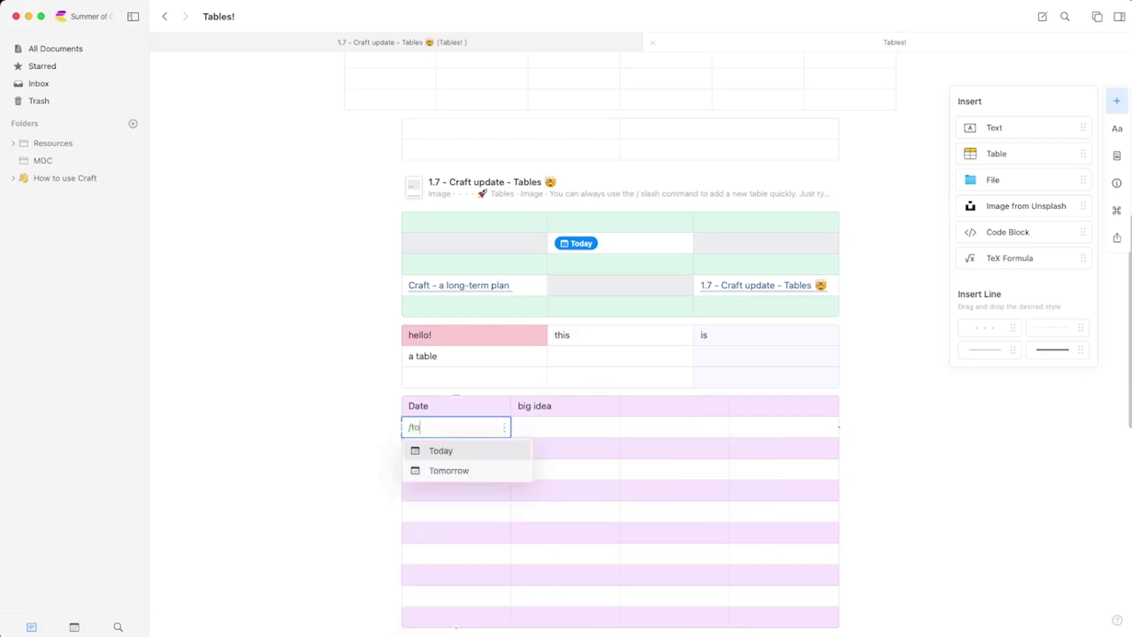
key(Return)
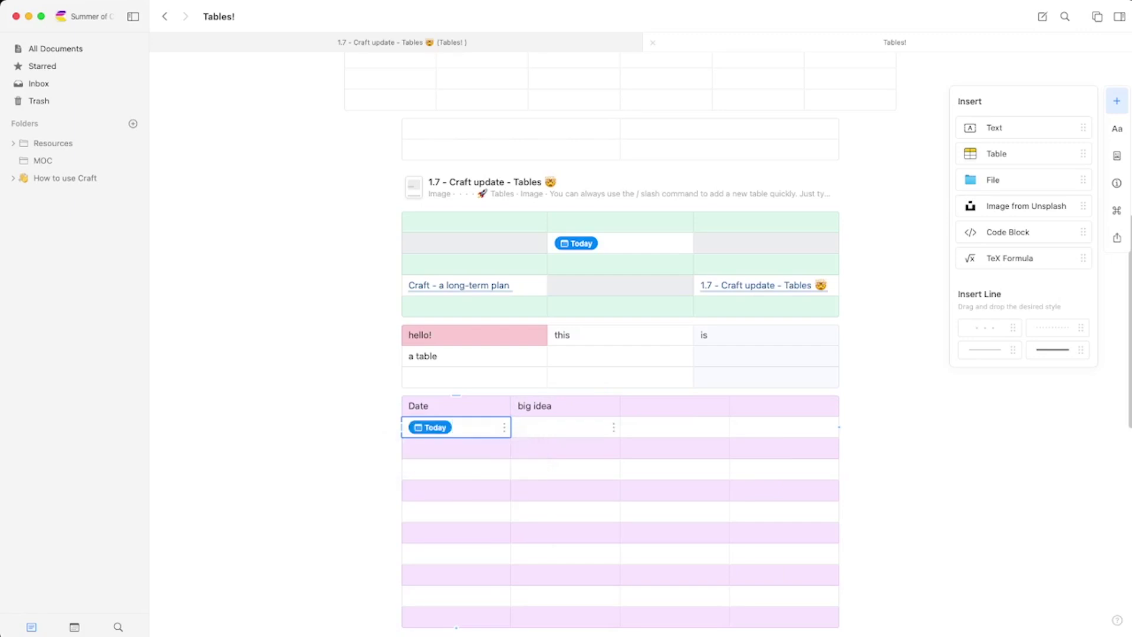
key(Tab)
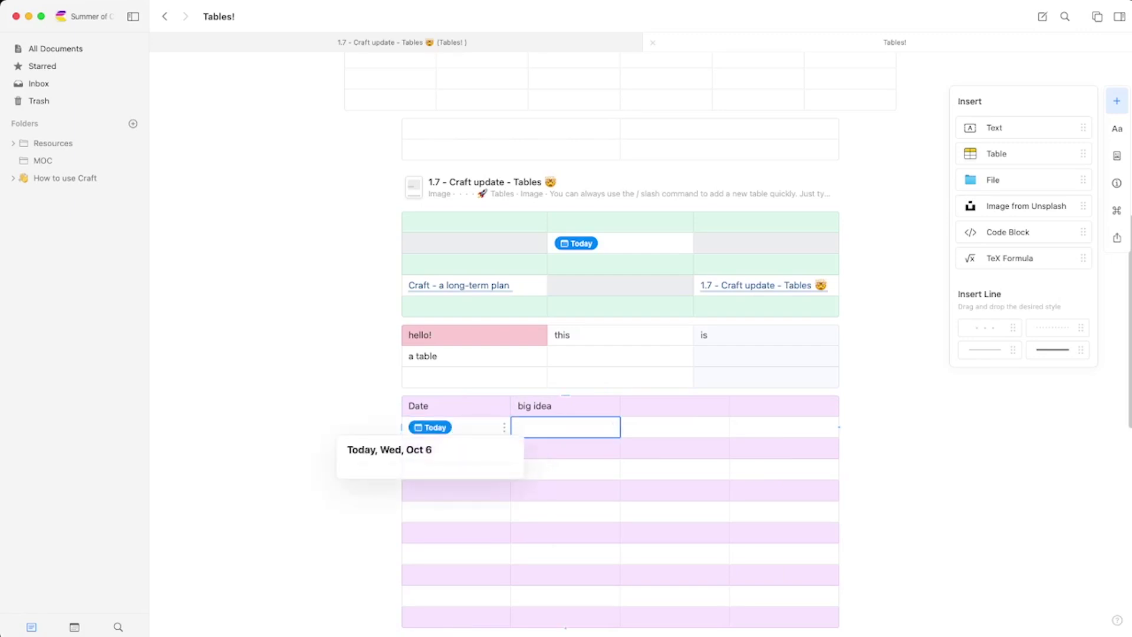
Open today's daily note in a new tab and follow its last Today backlink to the Tables! document.
key(shift+Left)
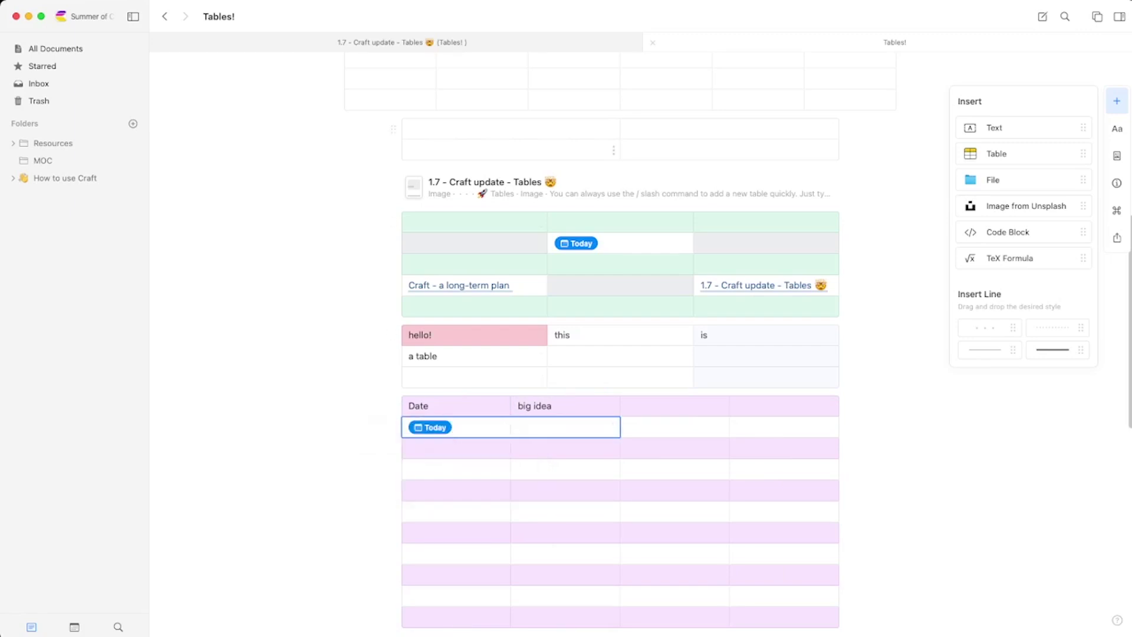
key(super+t)
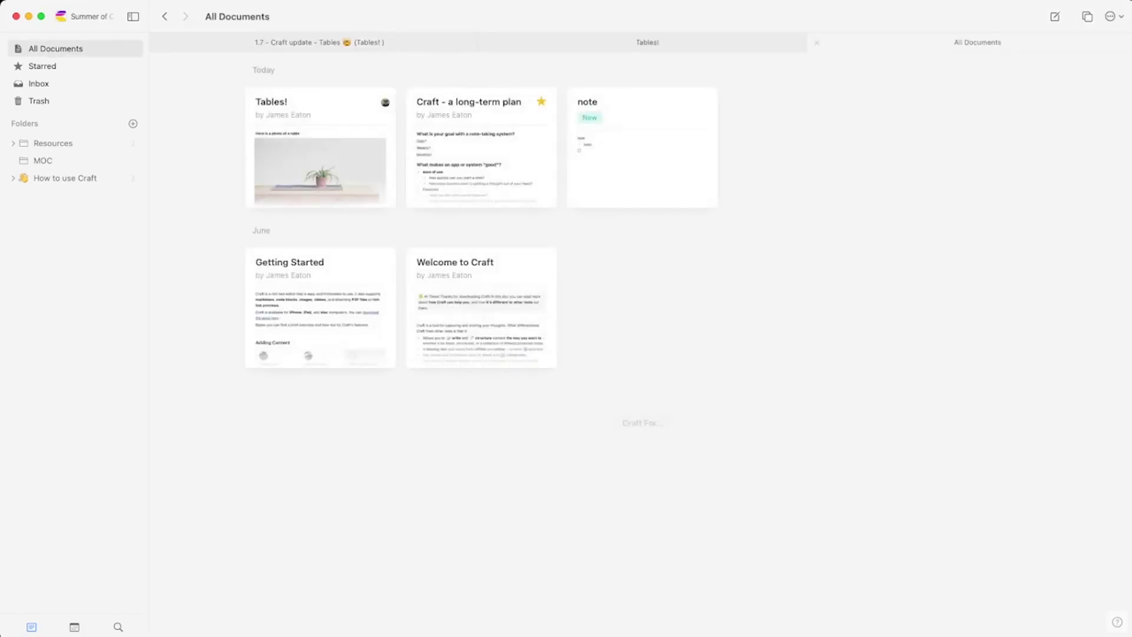
click(74, 626)
click(66, 220)
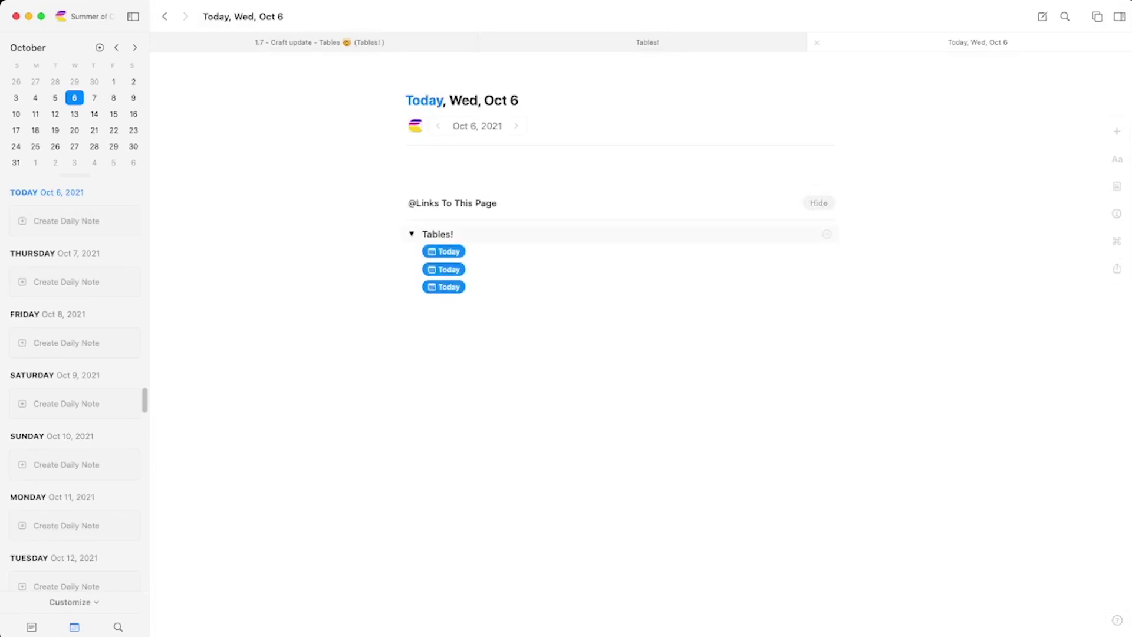
click(443, 287)
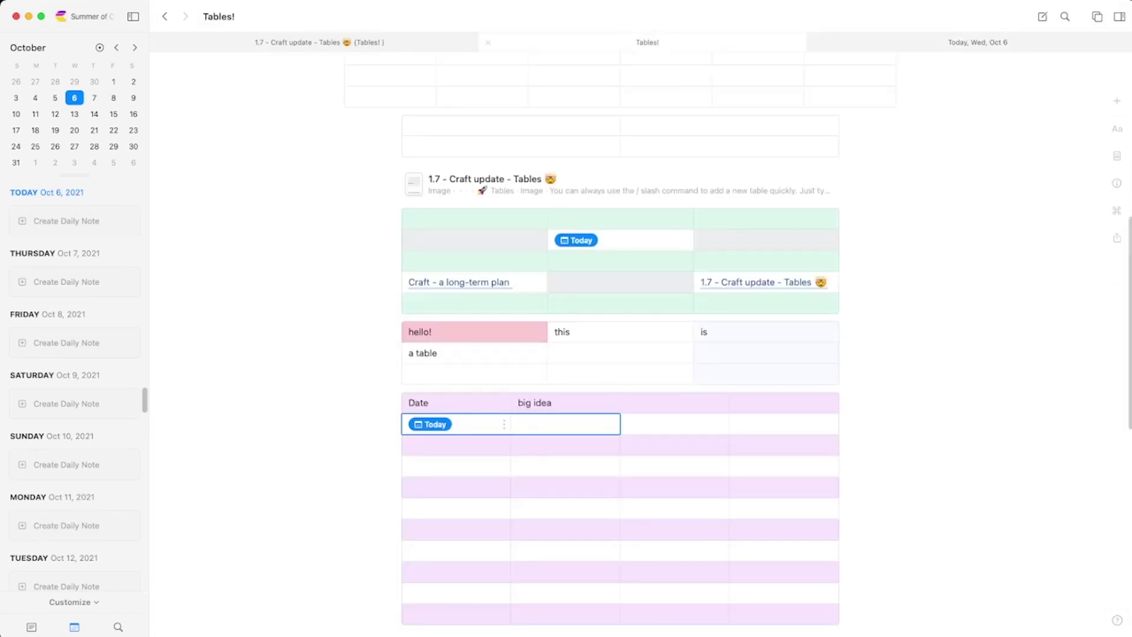
Enter "Record a video for my Summer with Craft series" below "big idea" and widen that column to fit the text on one line.
click(565, 424)
text(Record a video for my Summer with Craft series)
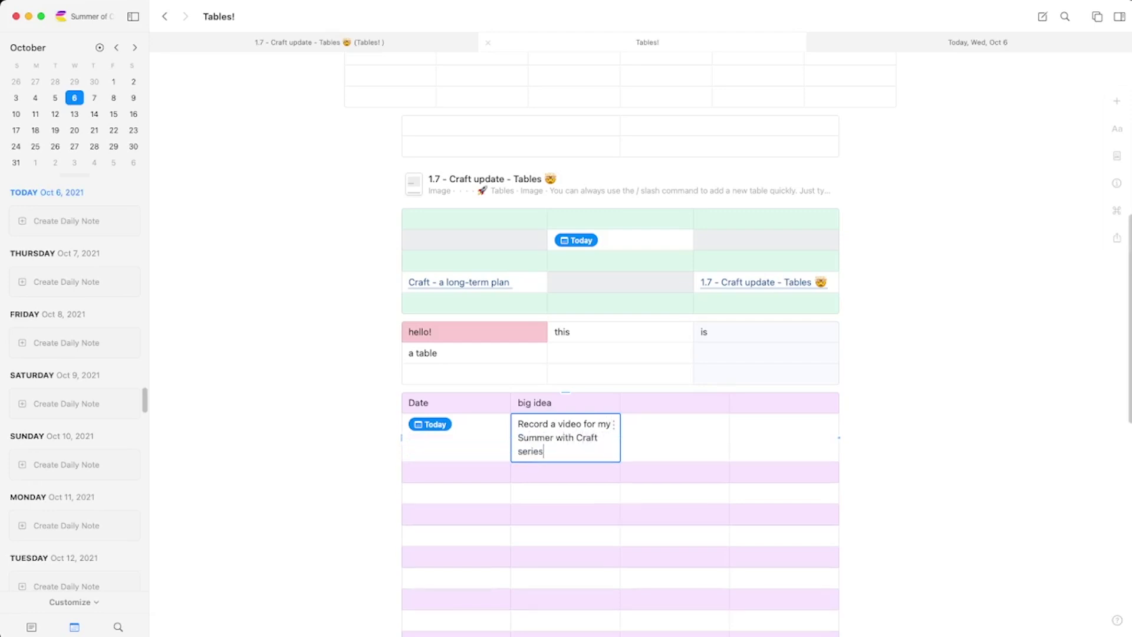
drag(620, 436, 752, 431)
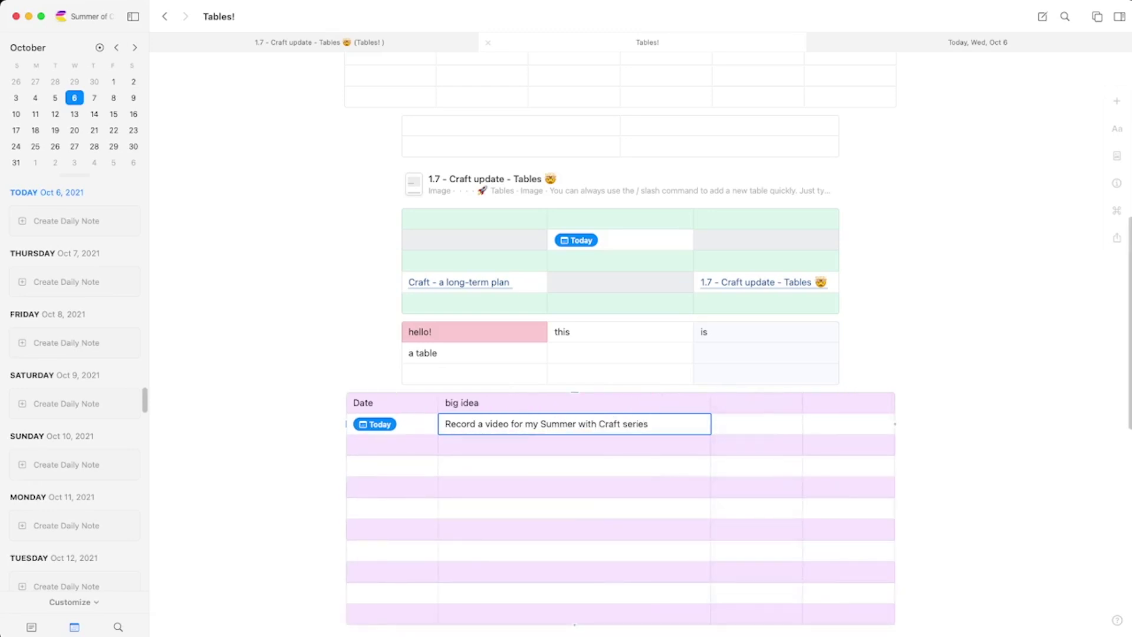
Enter "Status (y/n)" as the third column header of the purple-striped table.
click(757, 402)
text(Status)
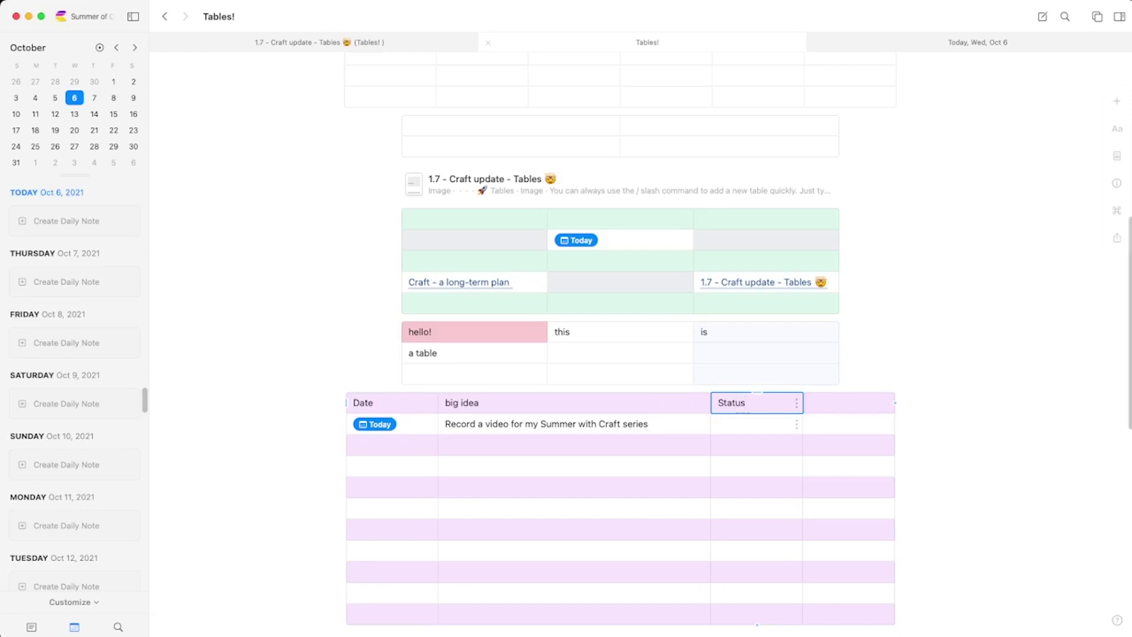
text( (y/x)
key(BackSpace)
text(n))
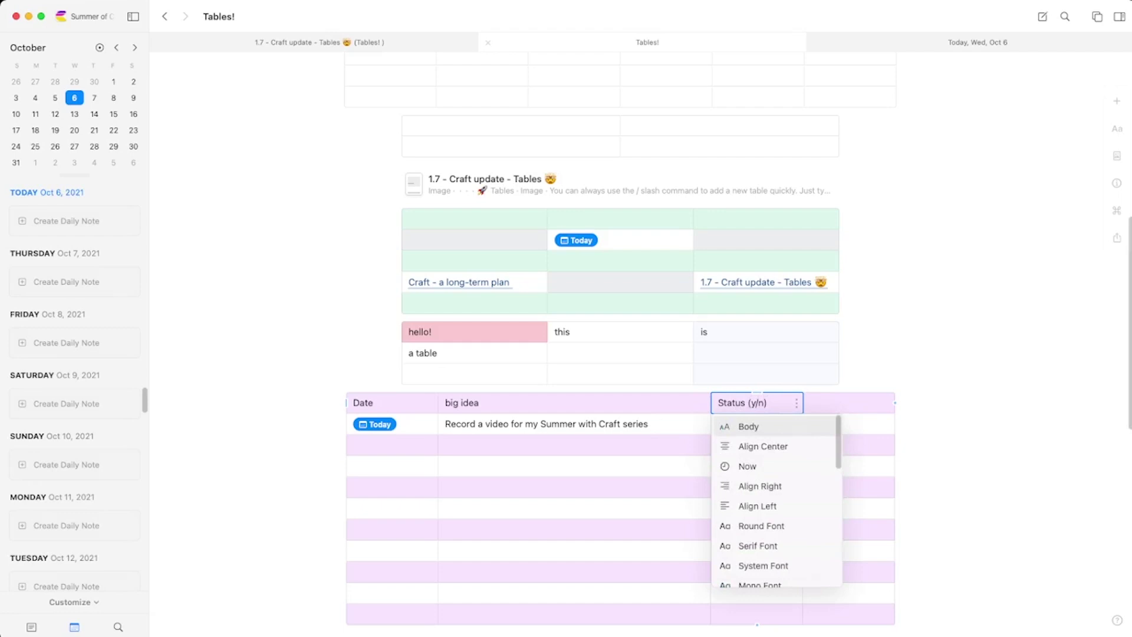
key(Escape)
Enter "Y" in the "Status (y/n)" column for the video-recording row.
click(756, 424)
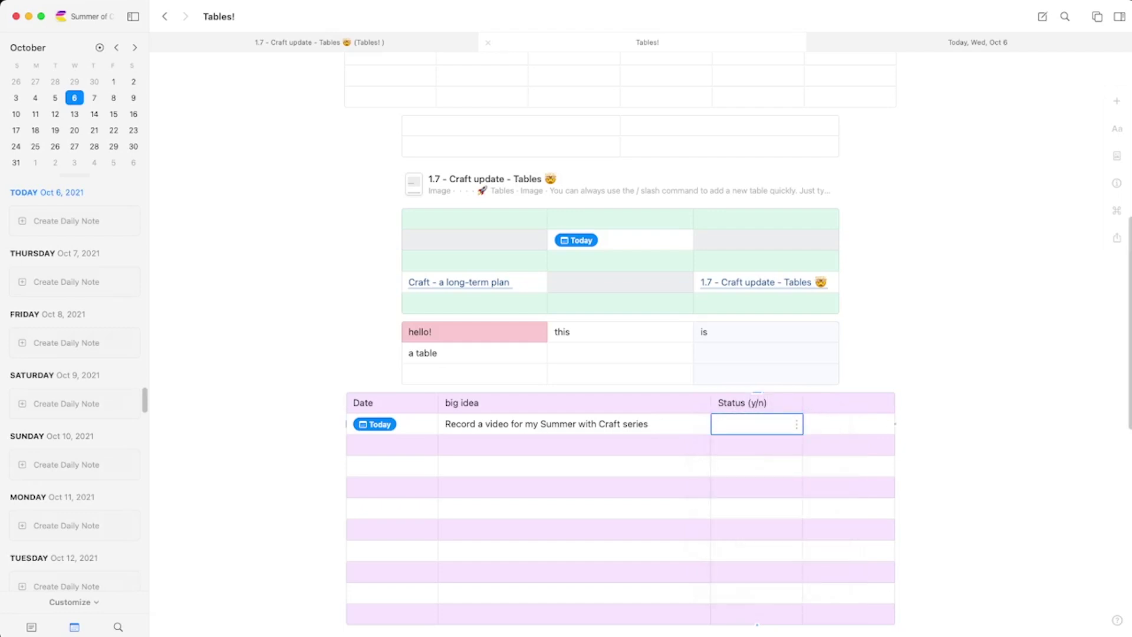
text(Y)
key(Tab)
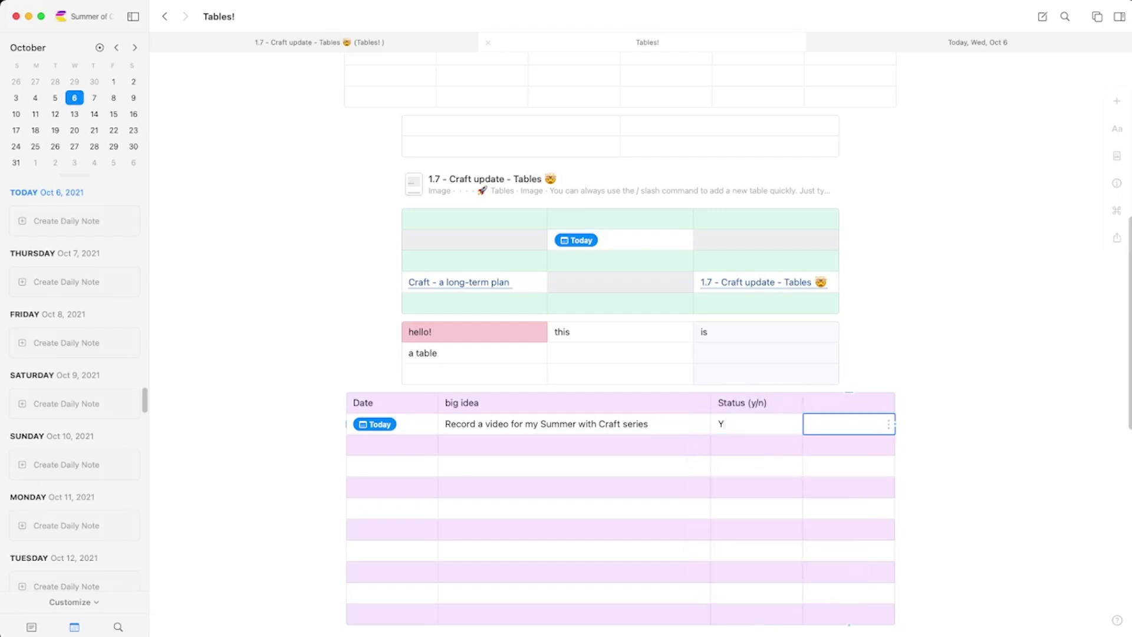
Set the cell fill color of the "Y" status cell to light green.
click(756, 423)
click(796, 423)
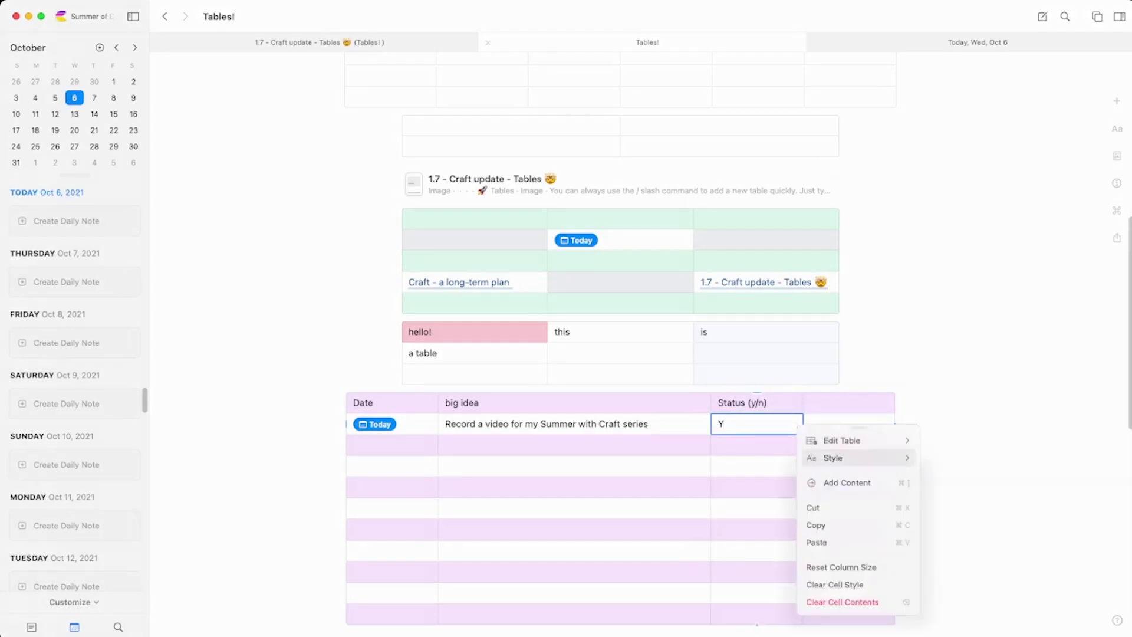
click(832, 458)
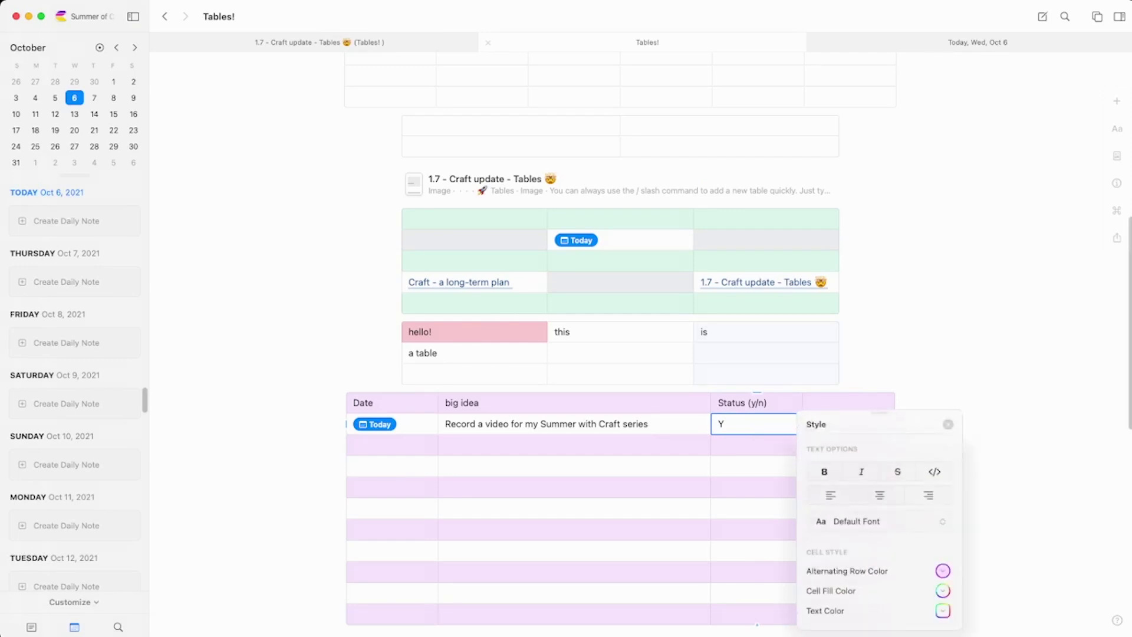
click(943, 591)
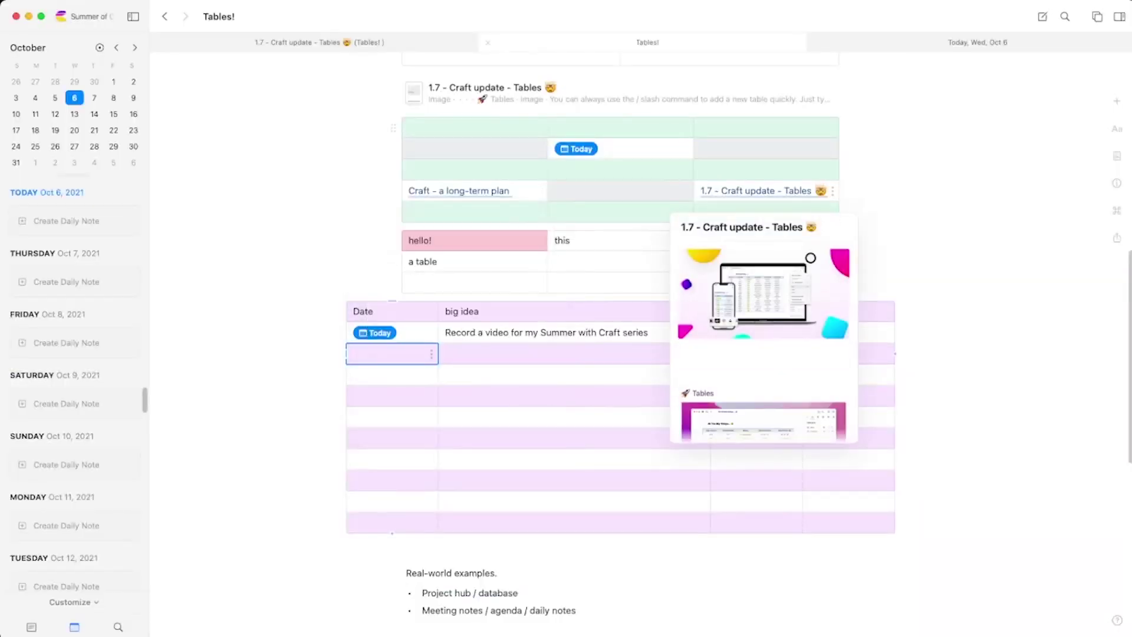
Insert an @ link to the "Craft - a long-term plan" document in the third row of the "big idea" column.
click(574, 354)
text(@cra)
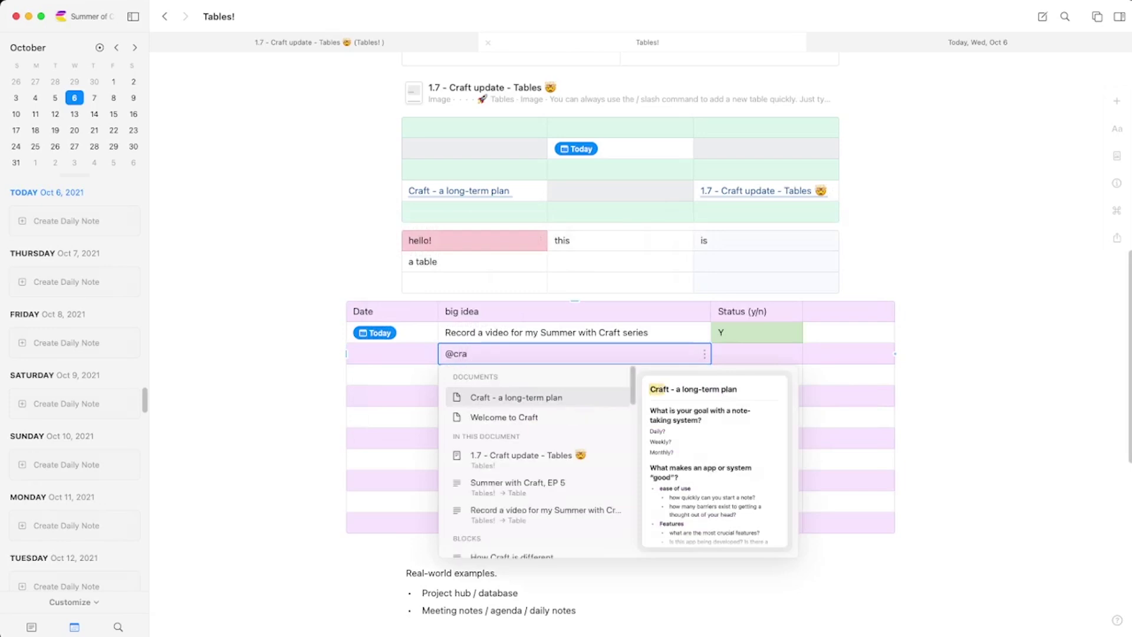
key(Return)
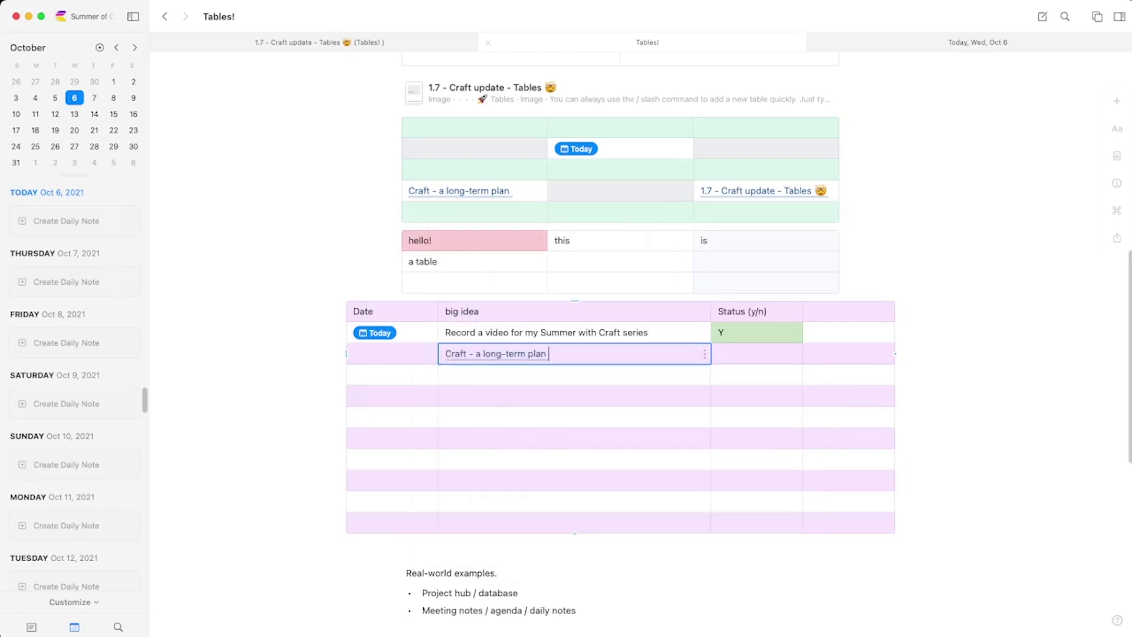
click(651, 375)
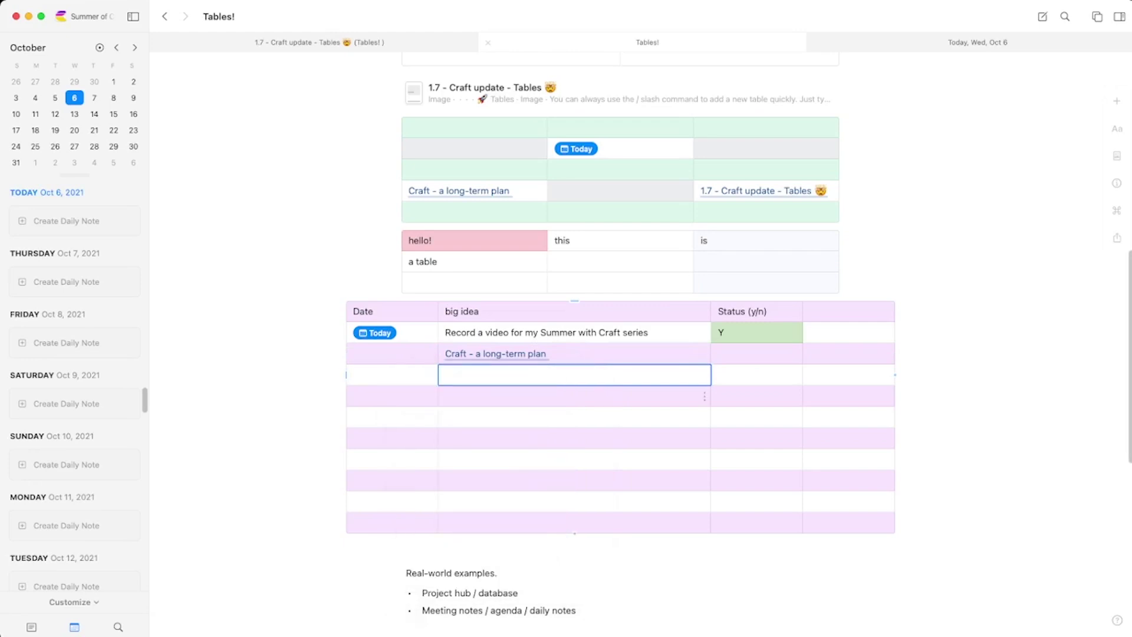
click(574, 396)
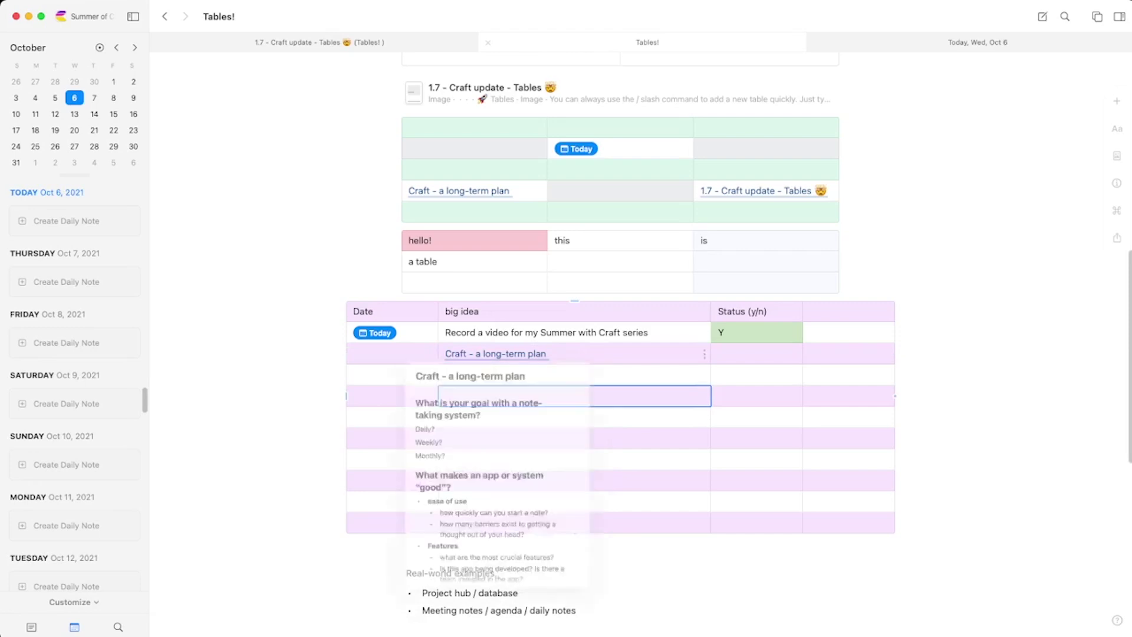
Make the "Project" header bold in the project table below the real-world examples.
scroll(620, 340, down, 3)
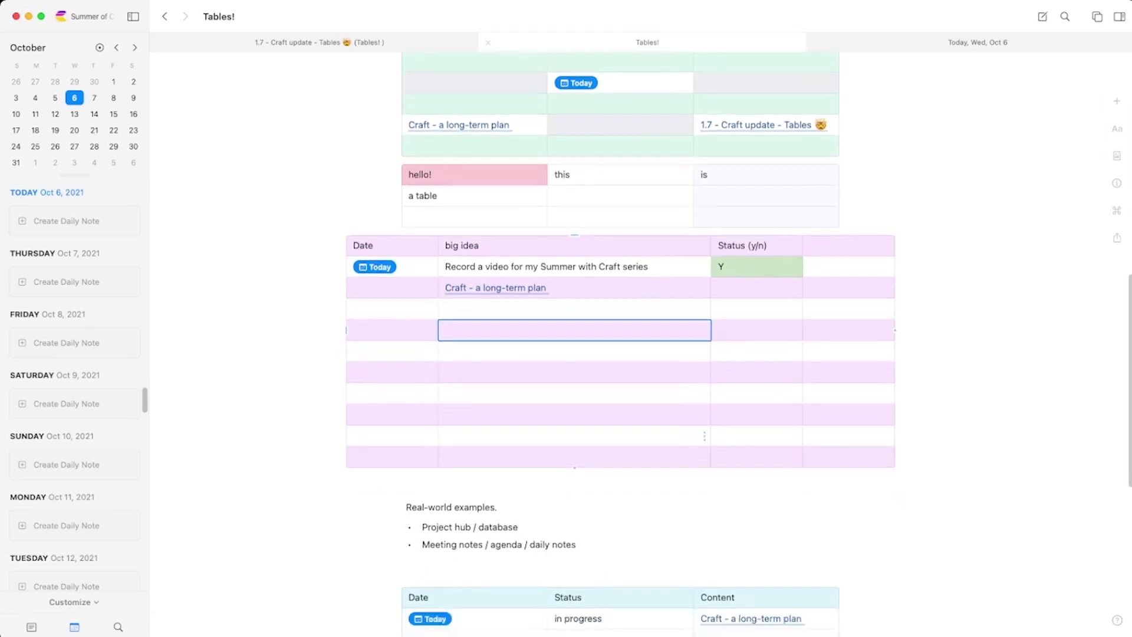
click(589, 527)
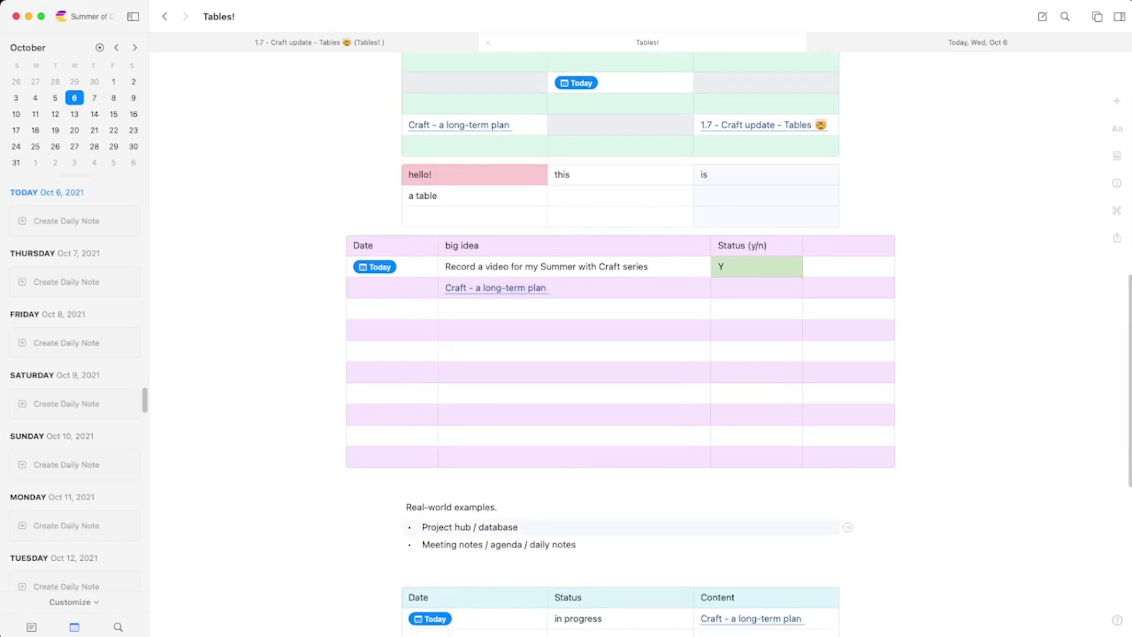
scroll(620, 345, down, 1)
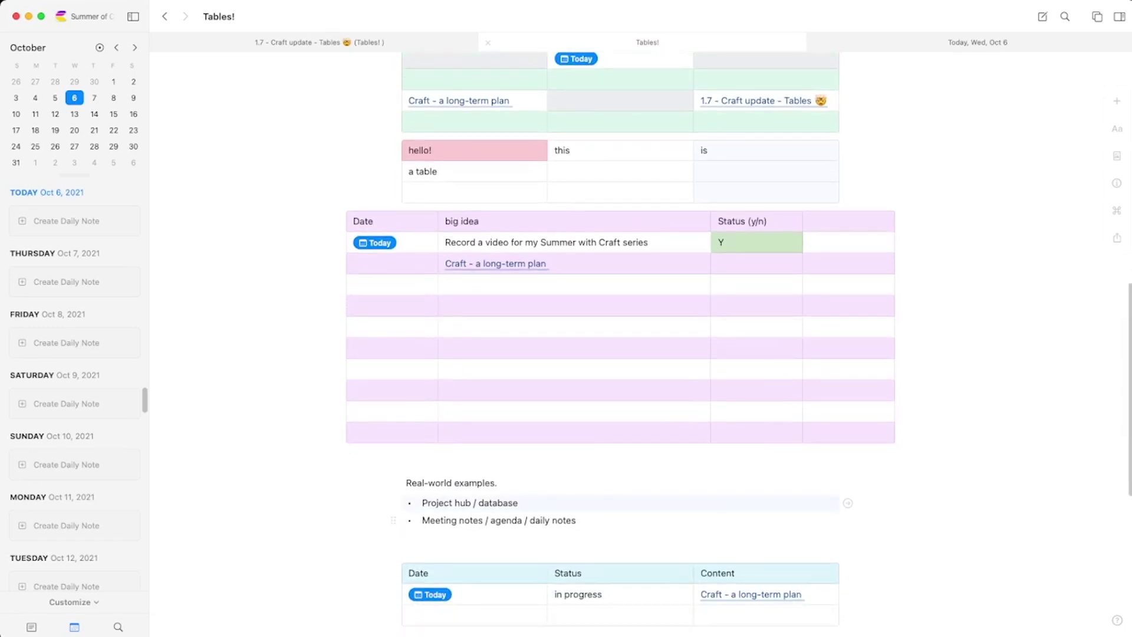
scroll(620, 340, down, 4)
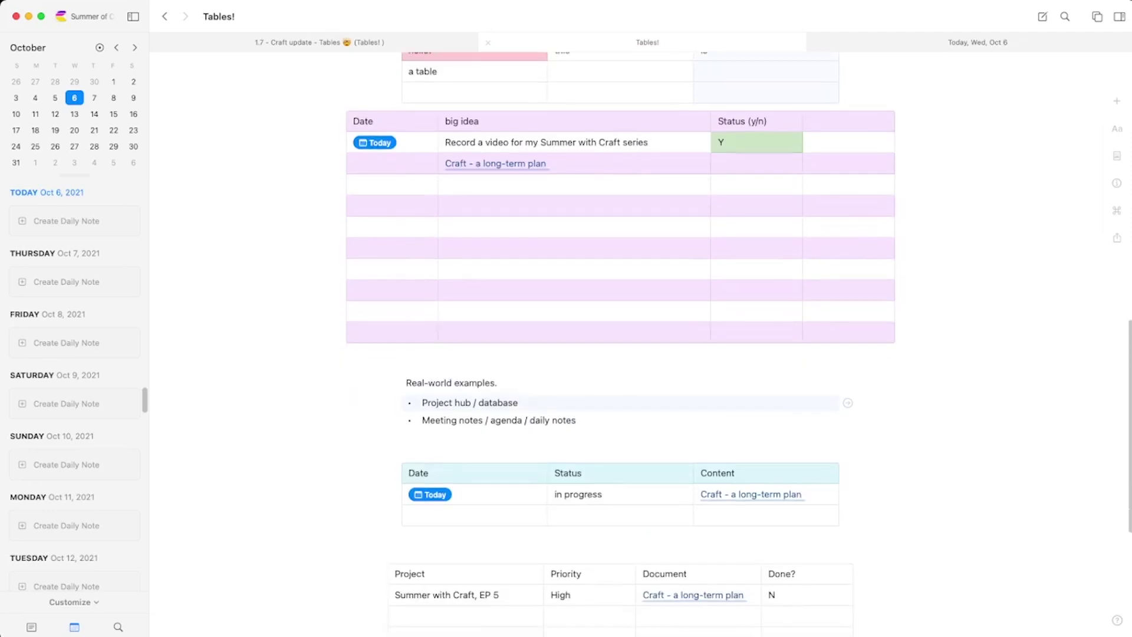
scroll(620, 340, down, 6)
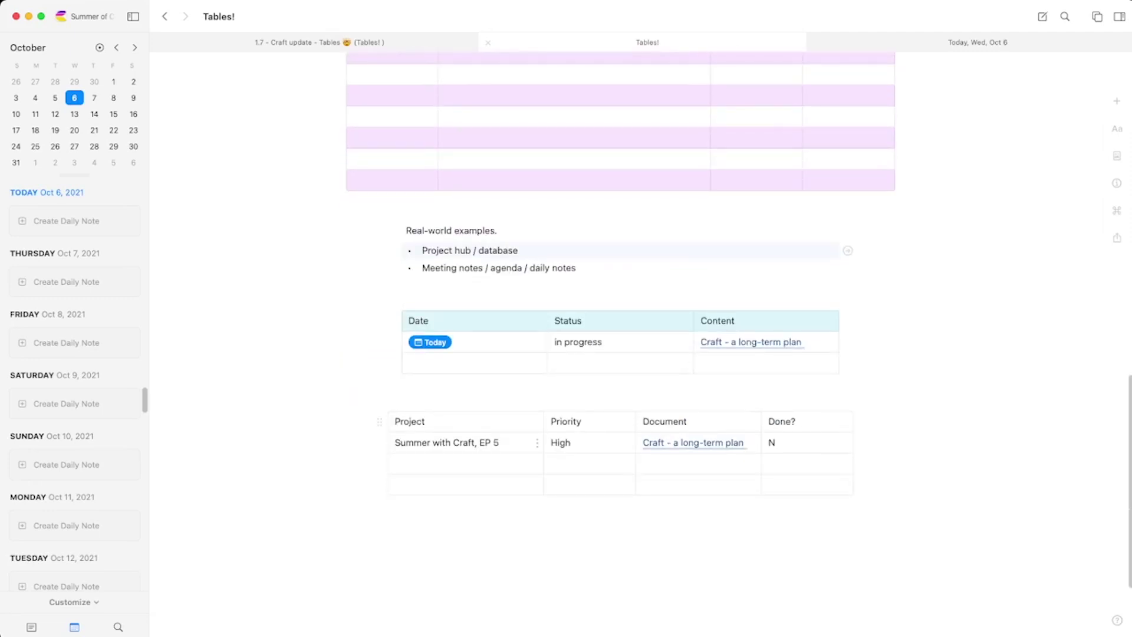
click(459, 421)
key(super+k)
text(bold)
key(Return)
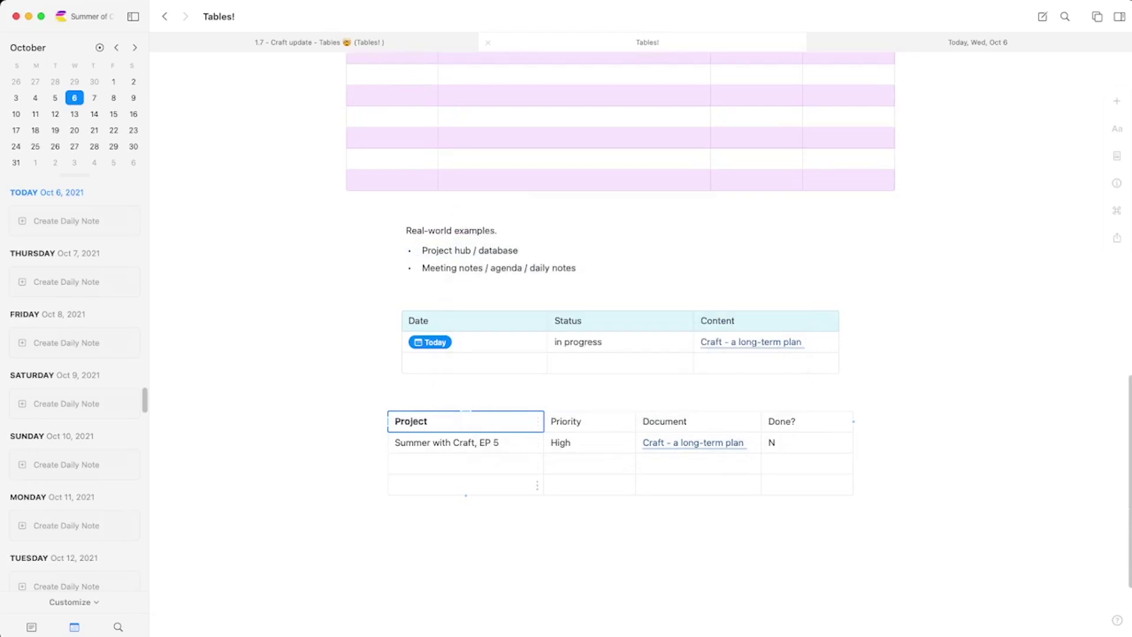
click(465, 442)
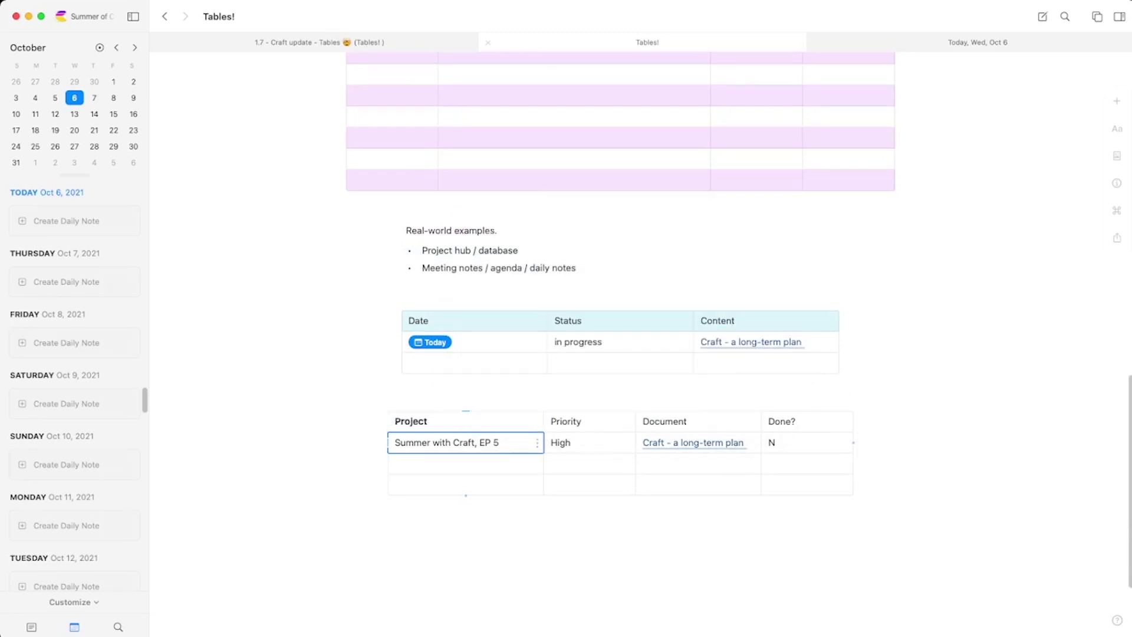
Set the cell fill color of the "High" priority cell in the project table to light orange.
click(588, 442)
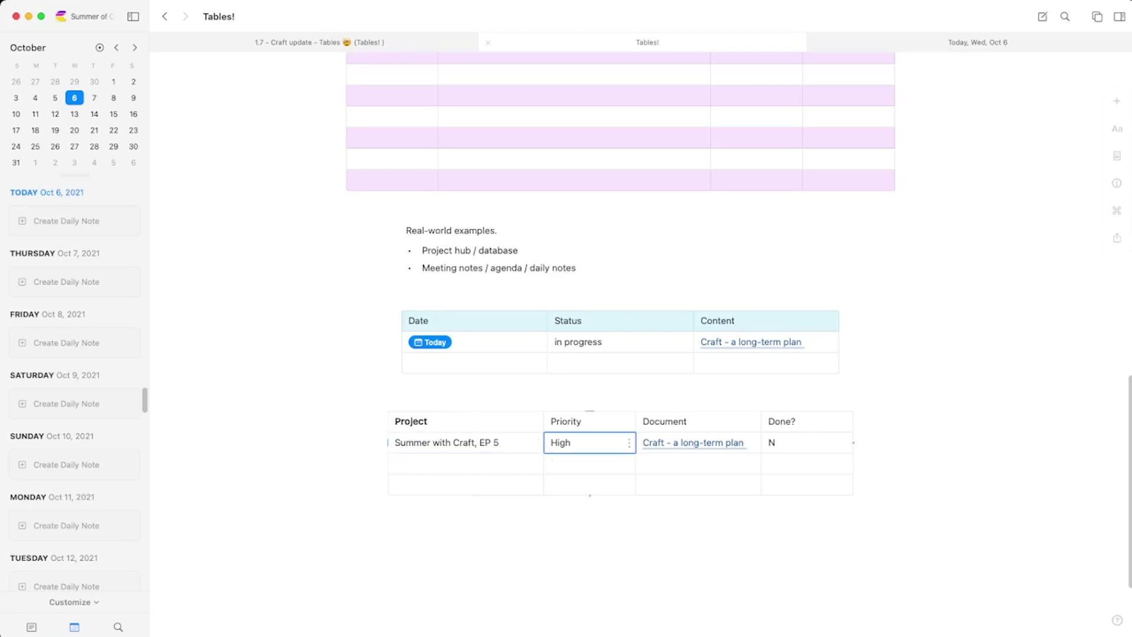
click(629, 442)
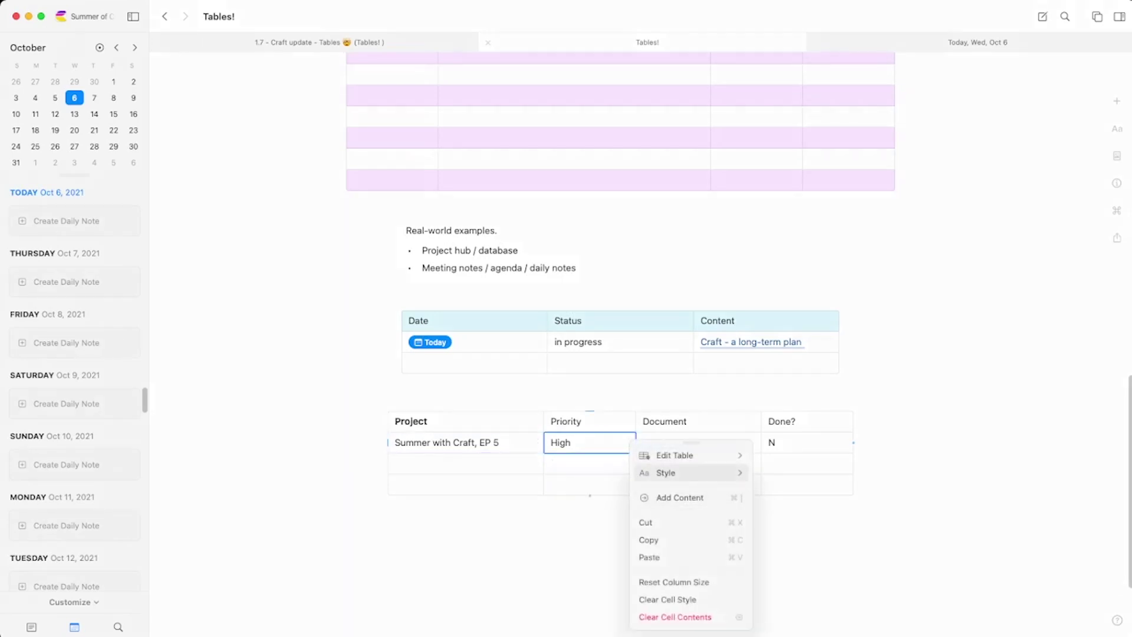
click(660, 473)
click(780, 590)
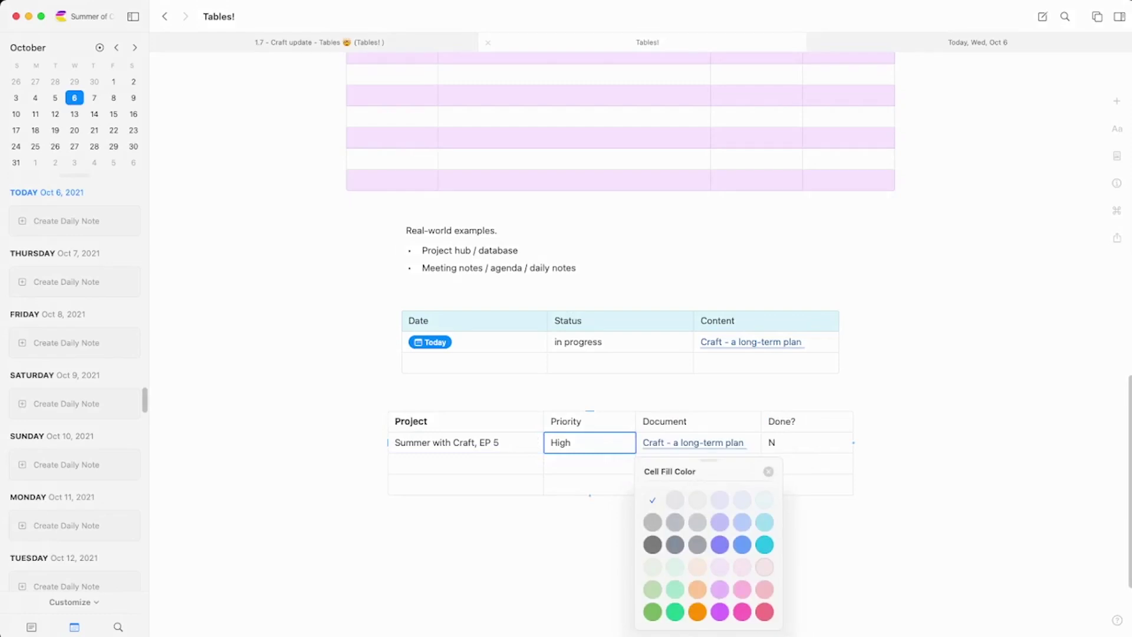
click(697, 589)
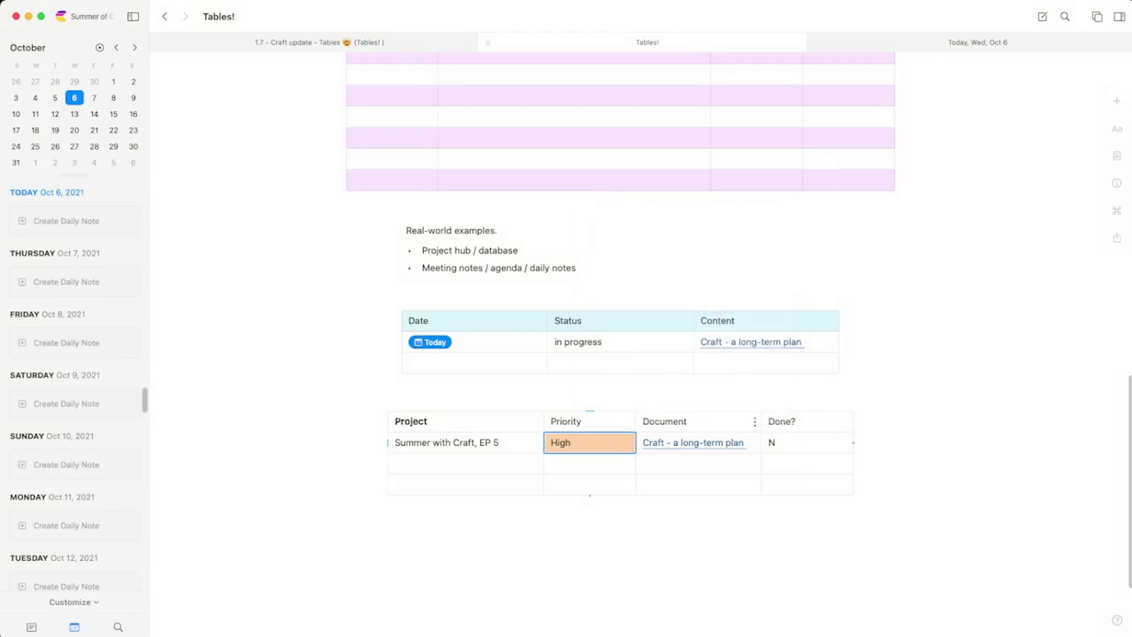
Add "Next video (new series)" as the second project, with "Medium" as its priority.
mouse_move(693, 442)
click(466, 464)
text(Next video (new seies)
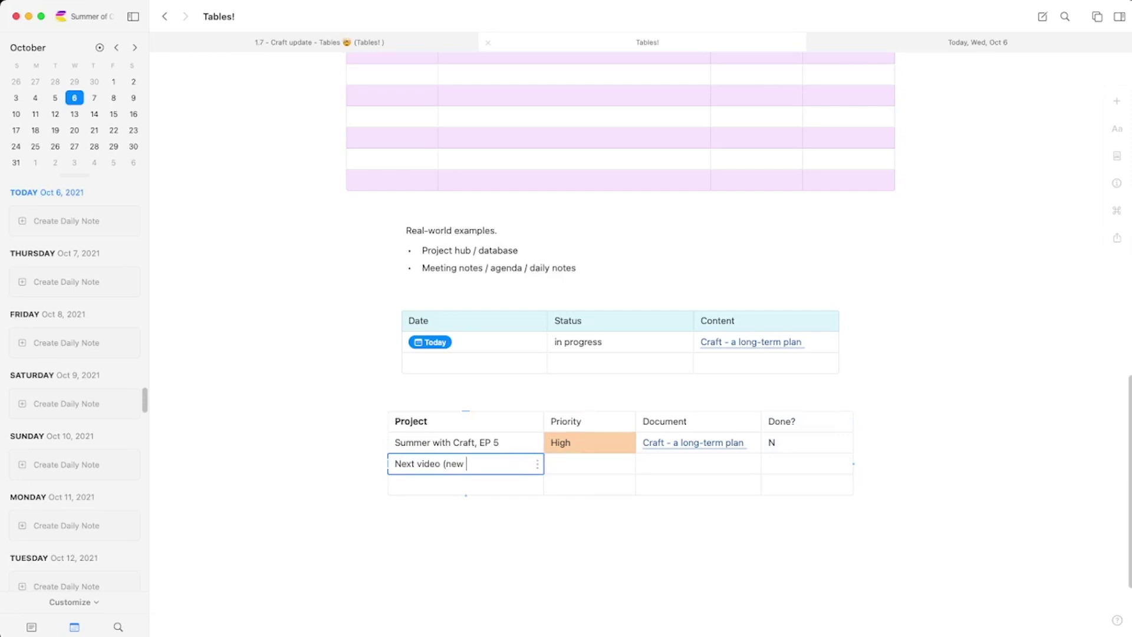
key(BackSpace)
key(BackSpace)
key(BackSpace)
text(ries))
key(Tab)
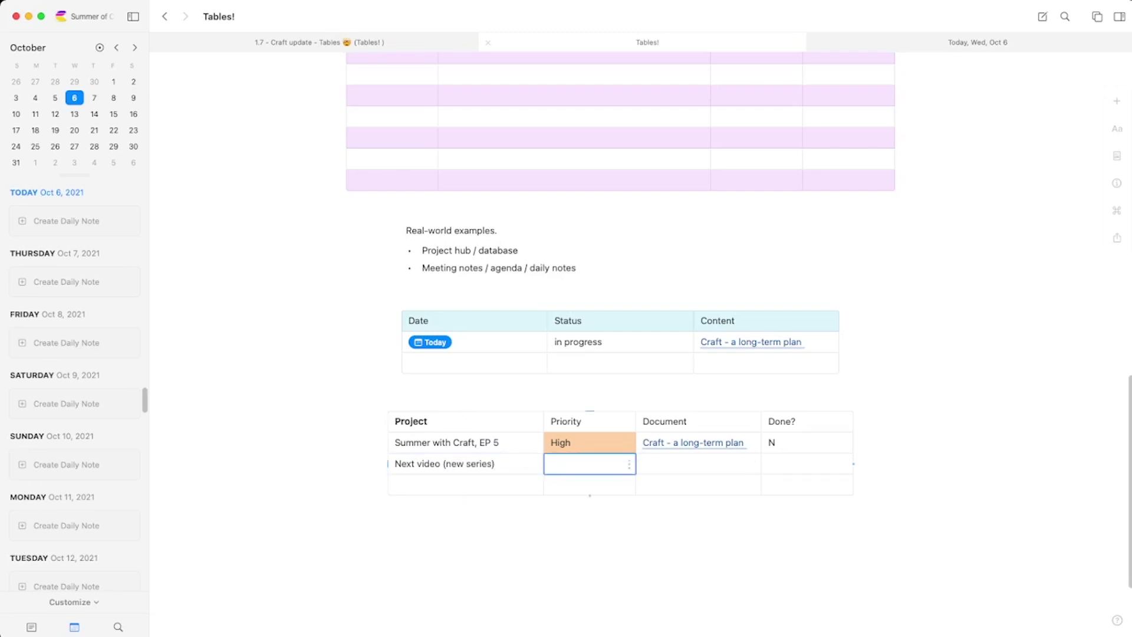
text(Medium)
key(Tab)
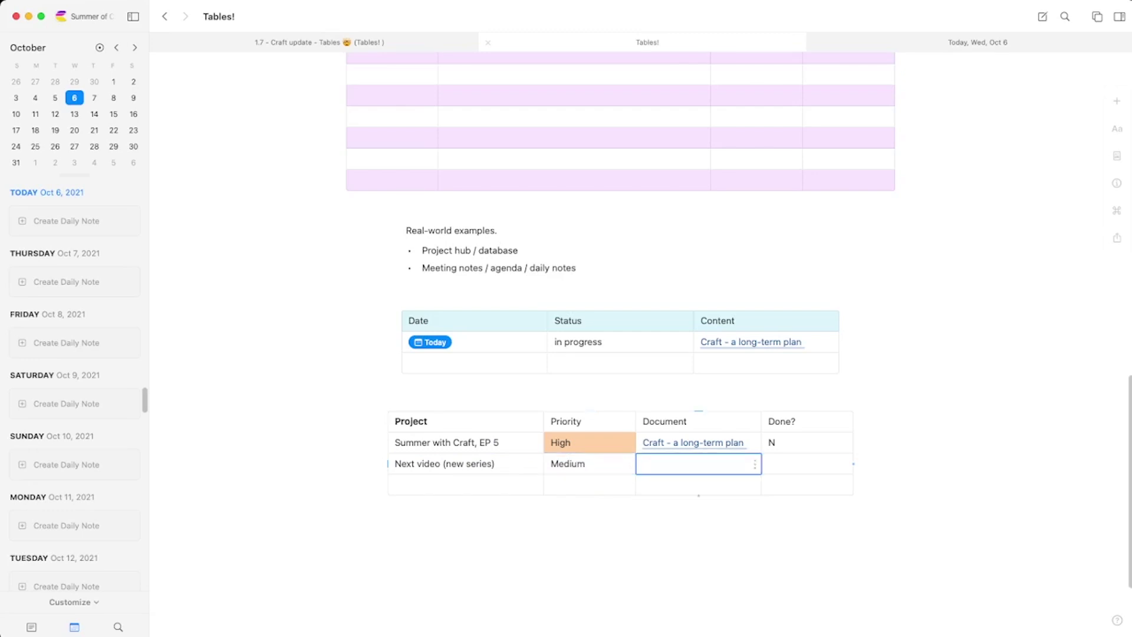
Insert an @ link for "New Craft series" in the Document column of the "Next video (new series)" row.
text(@)
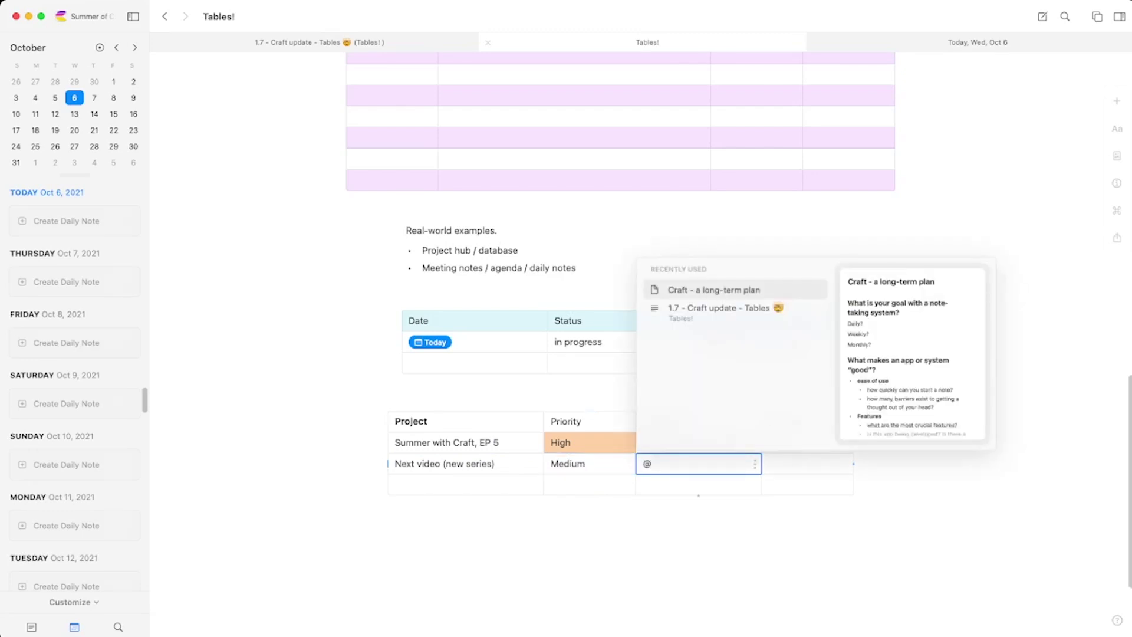
text(New Craft series)
key(Return)
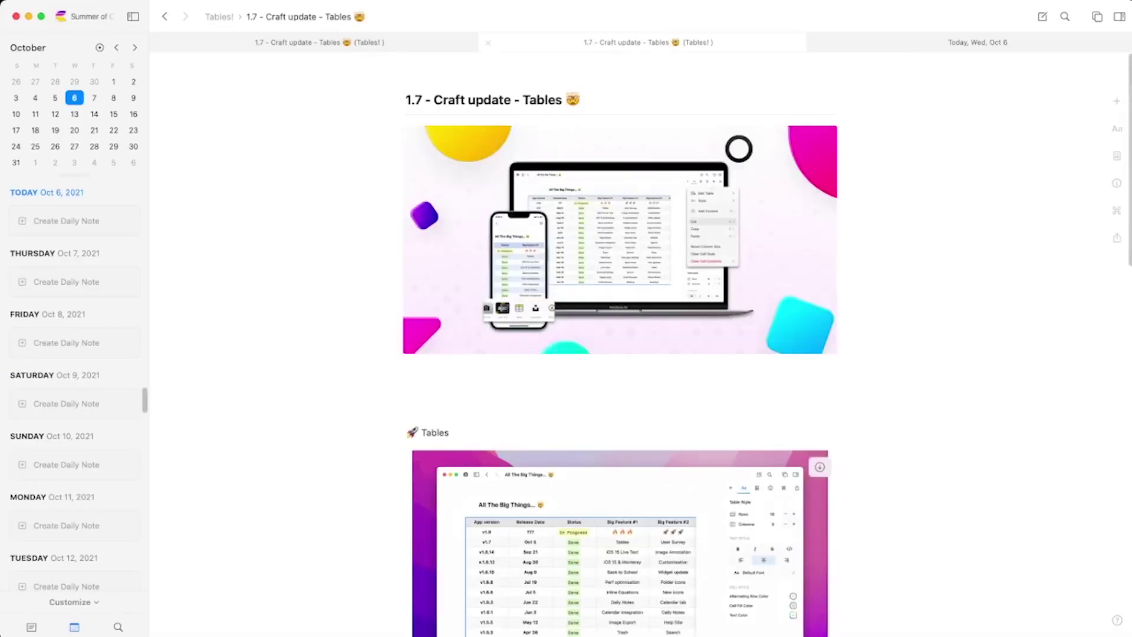
Review the instructions for adding tables on Mac and iOS in the "1.7 - Craft update - Tables" page.
scroll(619, 341, down, 4)
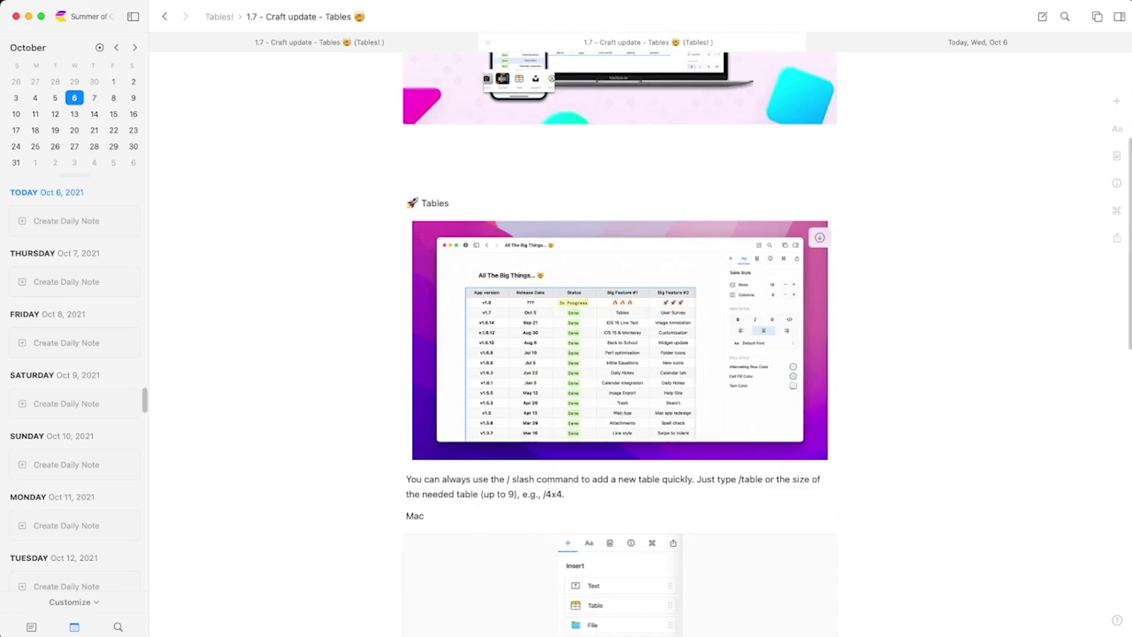
scroll(619, 341, down, 6)
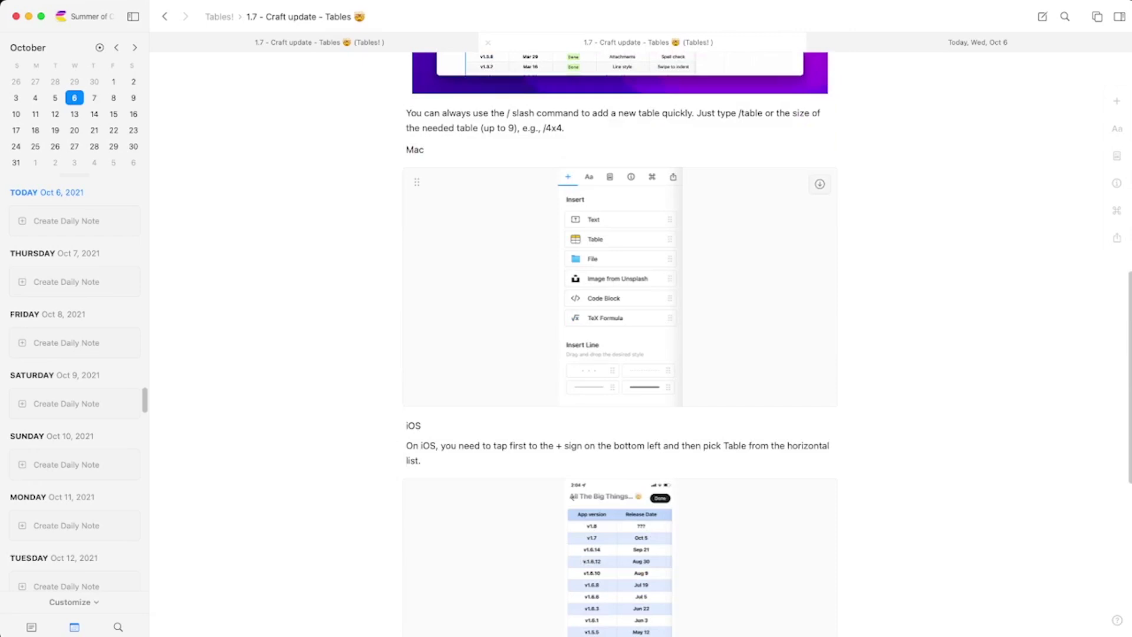
scroll(617, 337, down, 2)
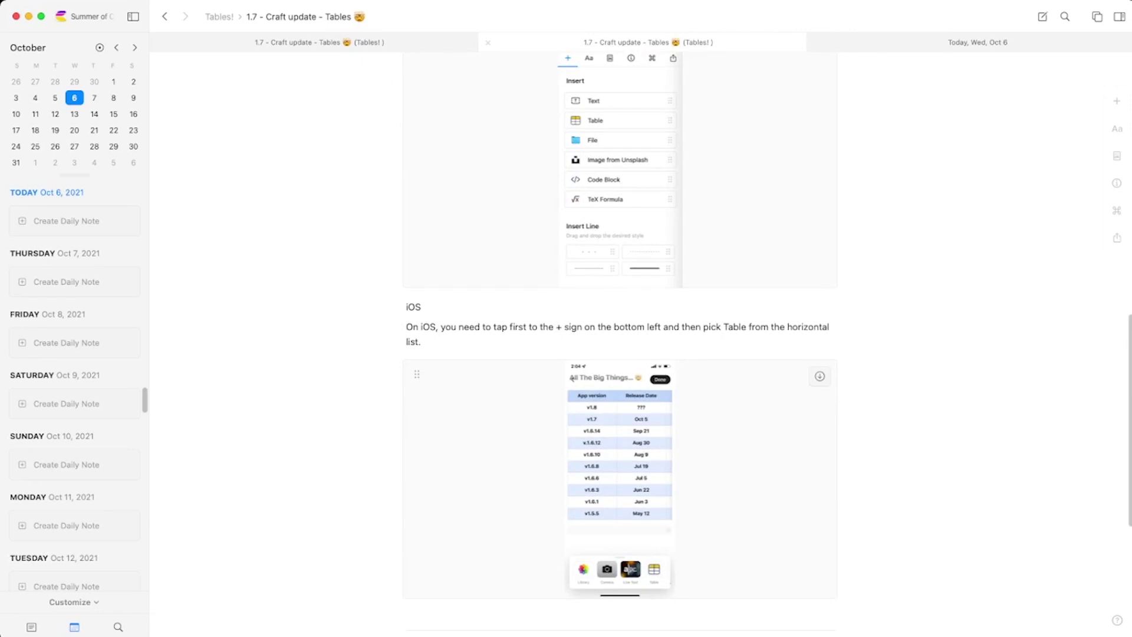
scroll(619, 341, down, 1)
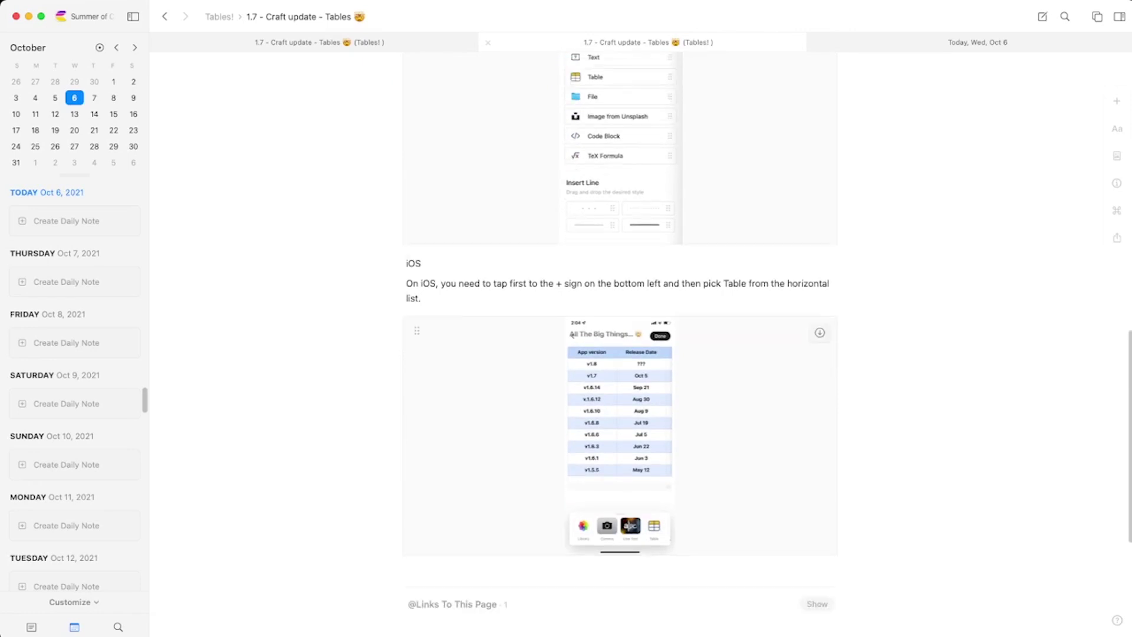